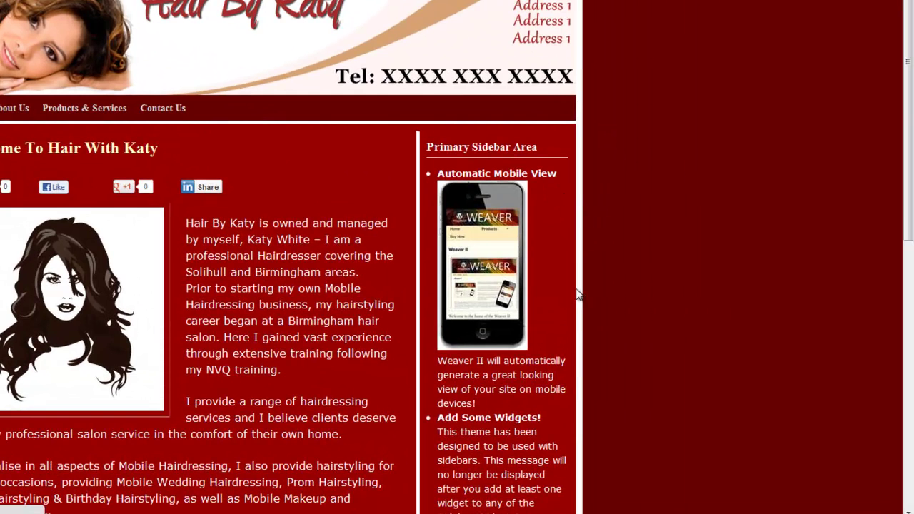
Look over the salon site's front page, open its widget management page and examine the list of widget areas.
scroll(420, 249, down, 3)
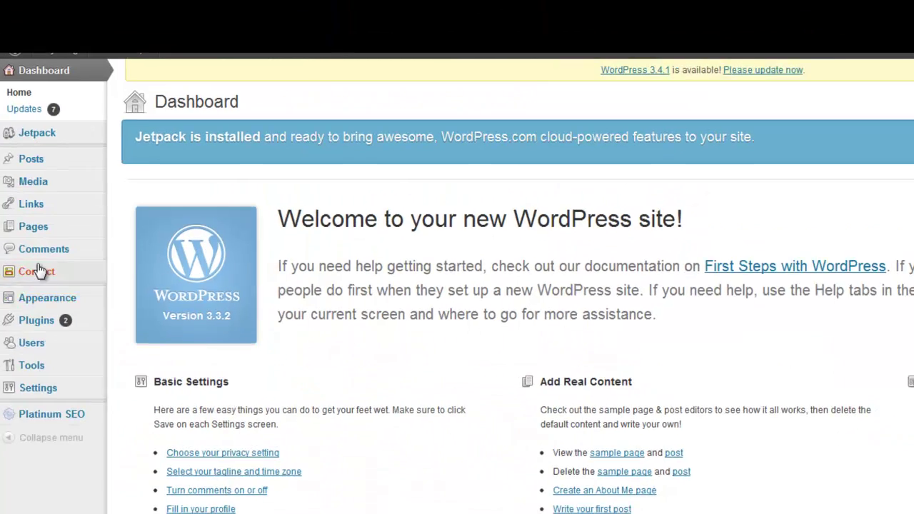
mouse_move(48, 306)
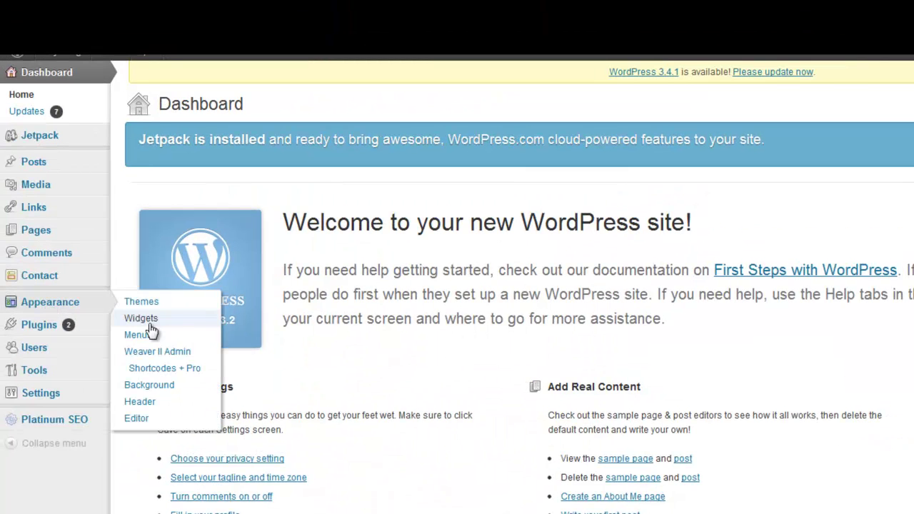
click(148, 320)
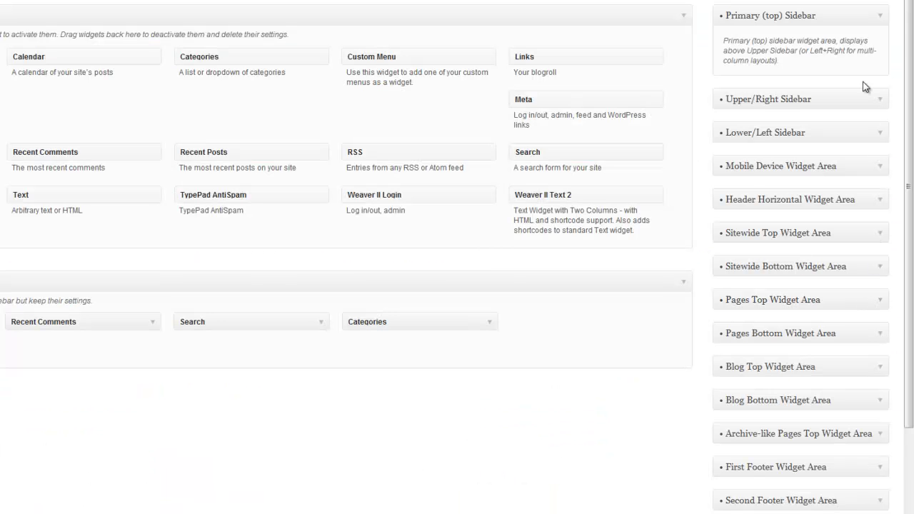
drag(912, 66, 911, 196)
scroll(911, 172, up, 3)
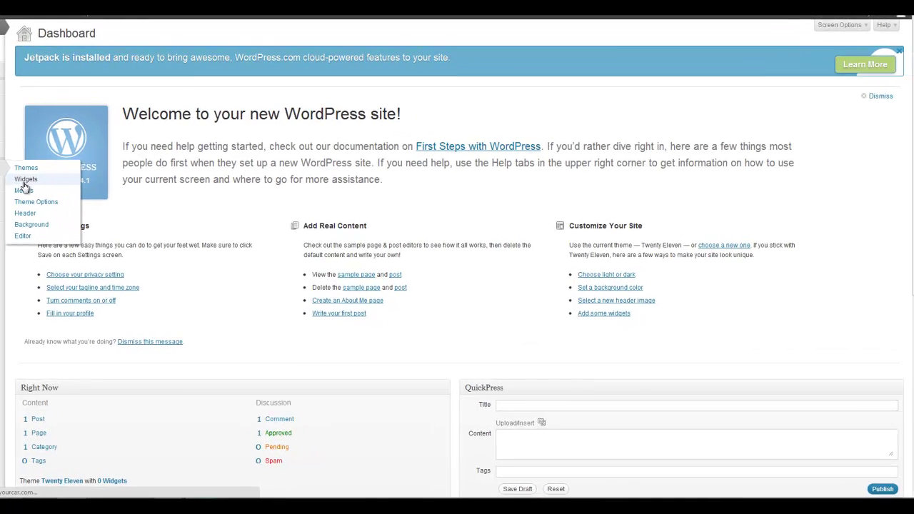
Open the widget management page of the Twenty Eleven site and try collapsing and expanding the Main Sidebar area.
click(24, 181)
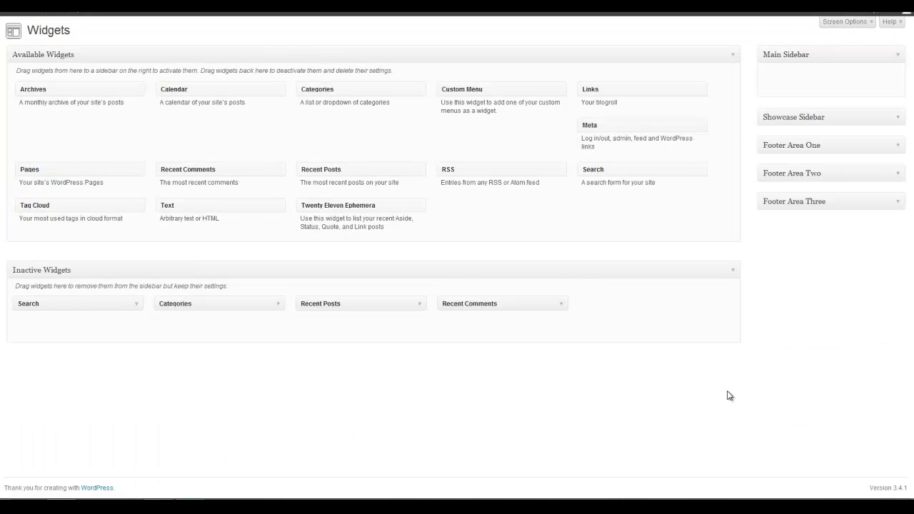
click(899, 58)
click(900, 57)
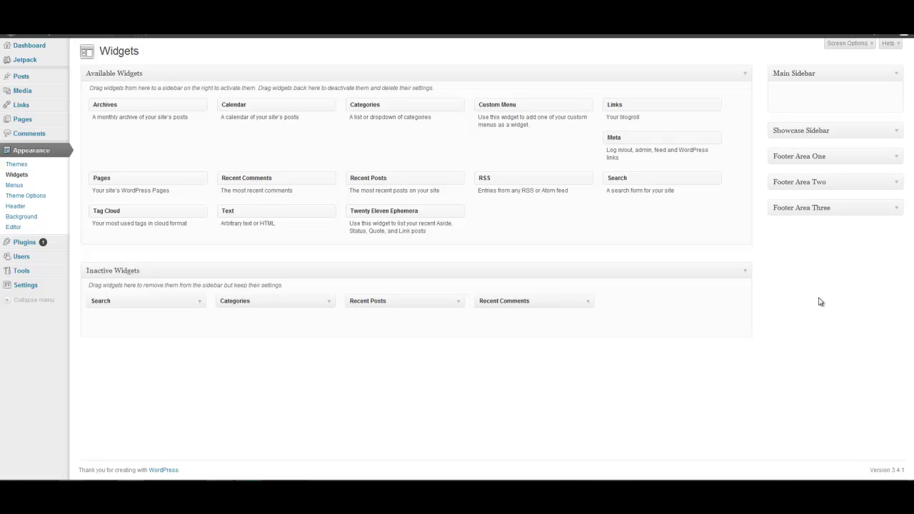
click(897, 75)
click(897, 76)
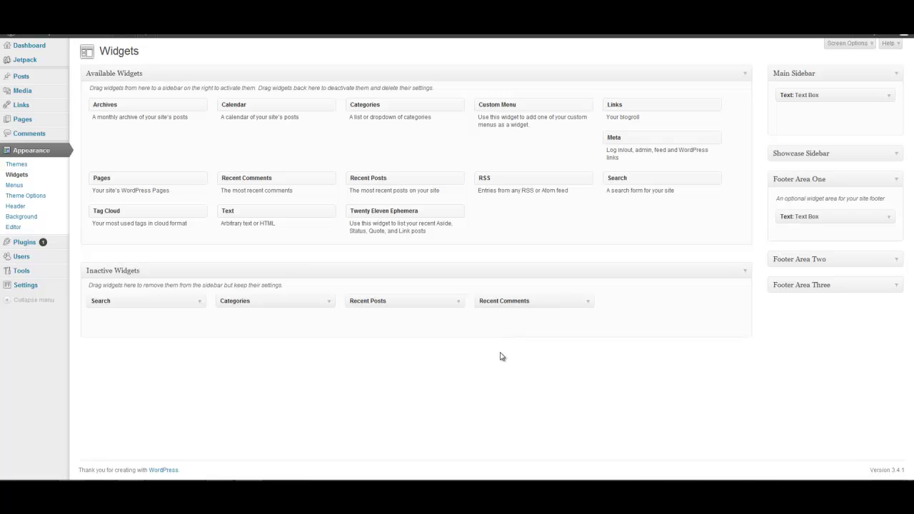
Look at the settings of the inactive Search, Categories and Recent Comments widgets.
click(202, 305)
click(202, 305)
click(331, 303)
click(331, 303)
click(588, 304)
click(588, 304)
Delete the inactive Recent Comments, Recent Posts, Categories and Search widgets.
click(590, 306)
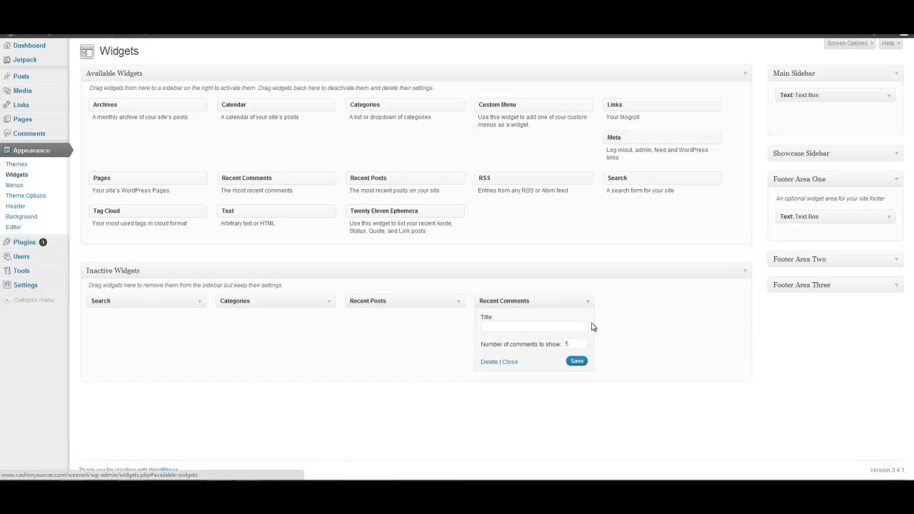
click(488, 362)
click(460, 306)
click(352, 364)
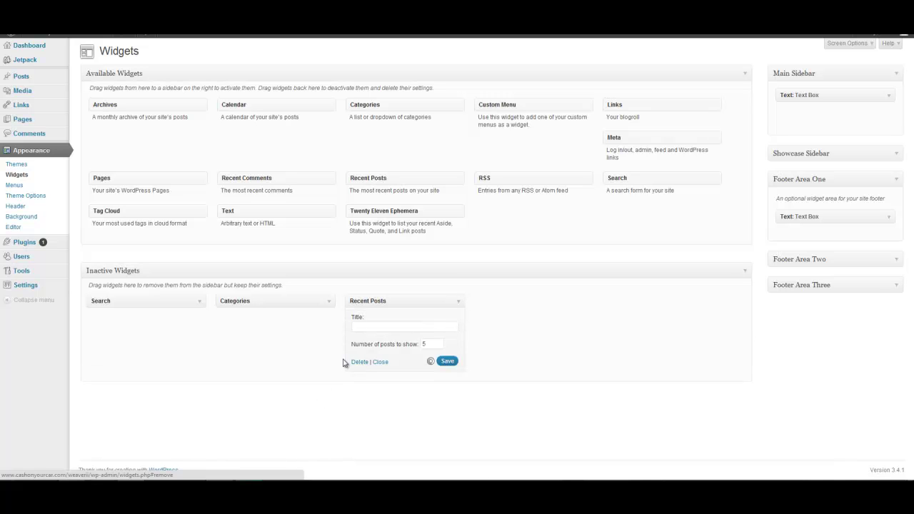
click(331, 305)
click(230, 375)
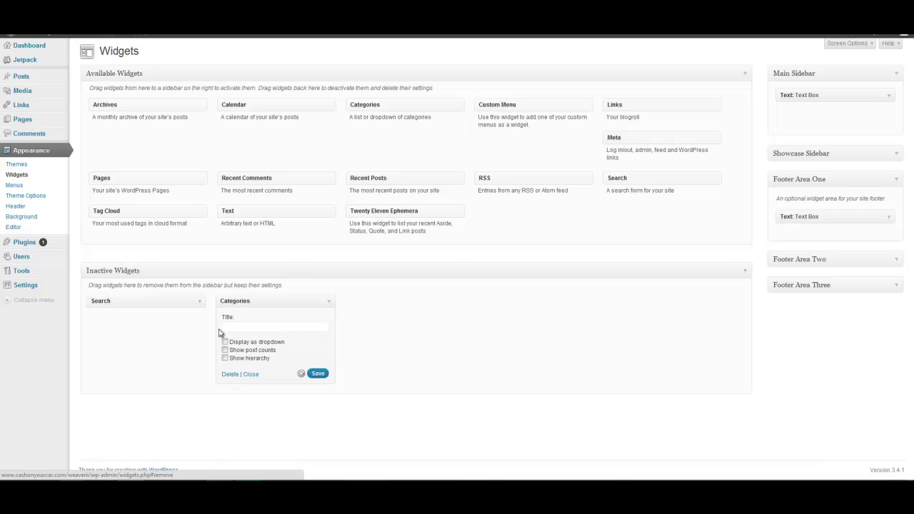
click(199, 301)
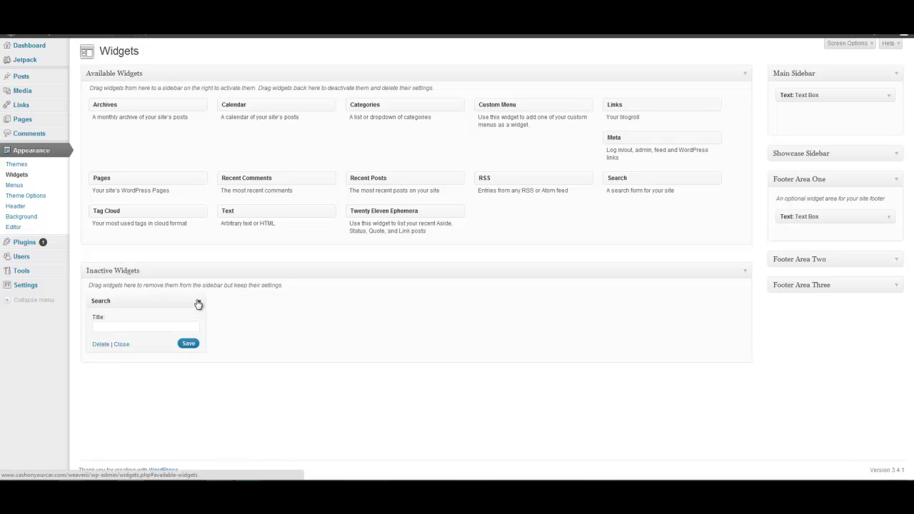
click(105, 344)
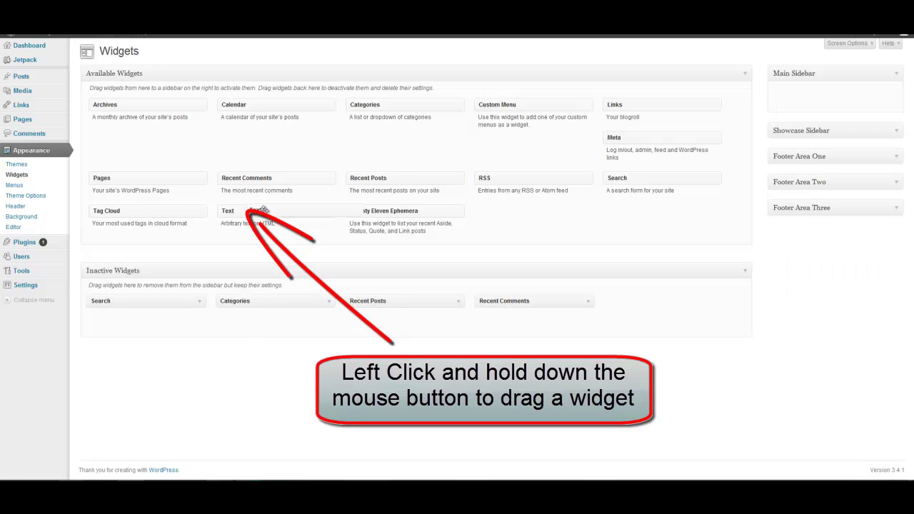
Add a Text widget to the Main Sidebar titled "Text Box" with the content "Text in the Main Sidebar Area" and save it.
drag(246, 209, 790, 94)
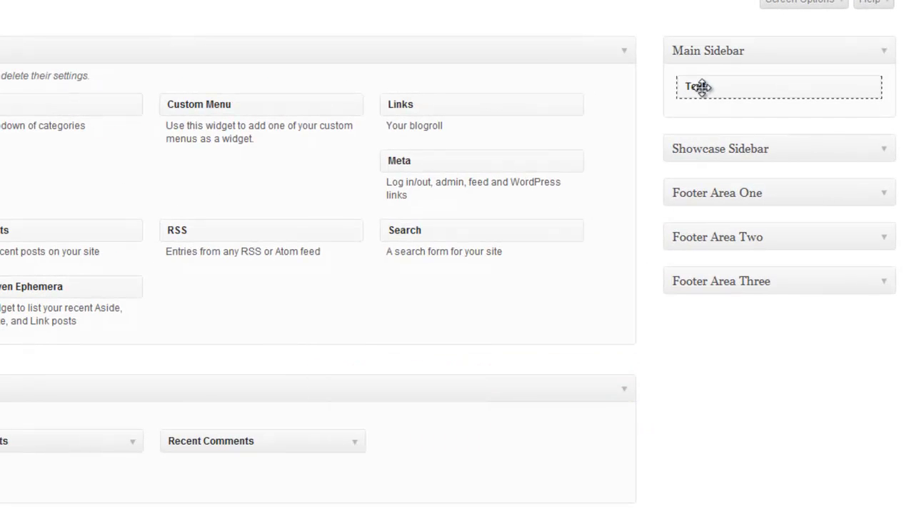
drag(700, 86, 701, 88)
click(620, 127)
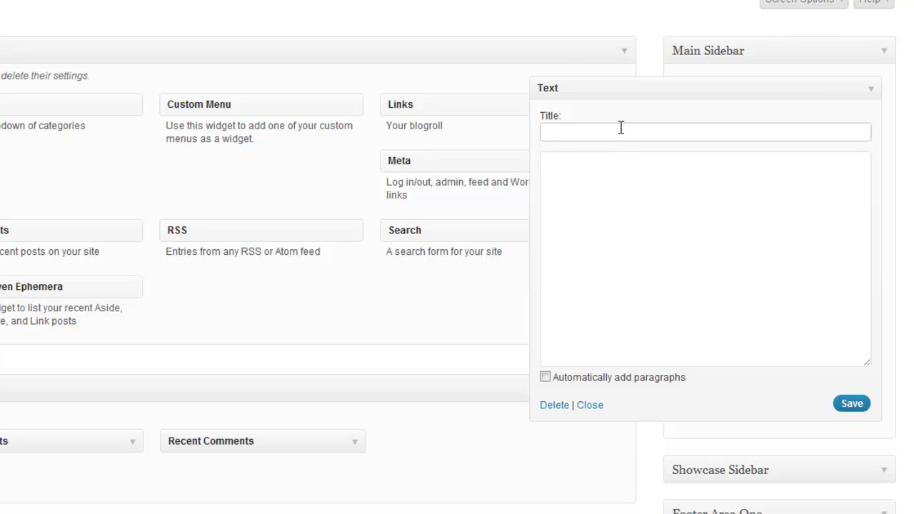
text(Text Box)
key(Tab)
text(Text in the Main Sidebar Area)
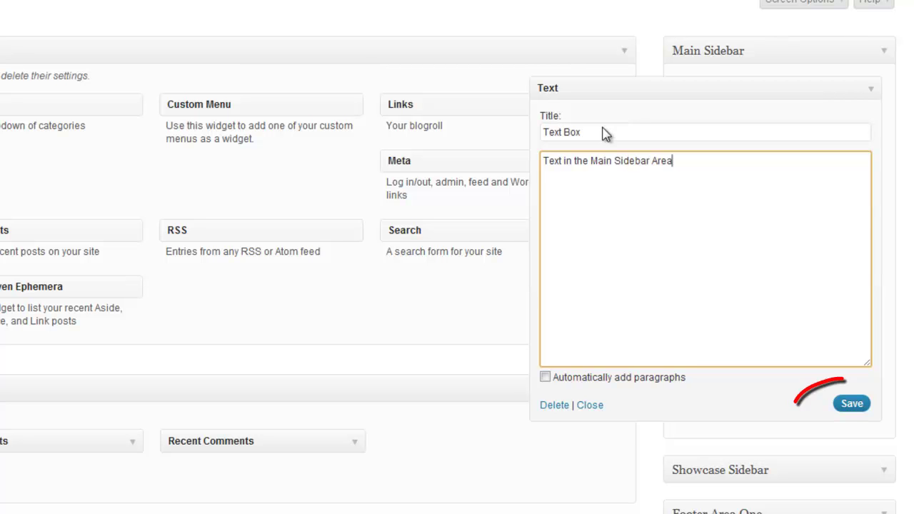
click(852, 405)
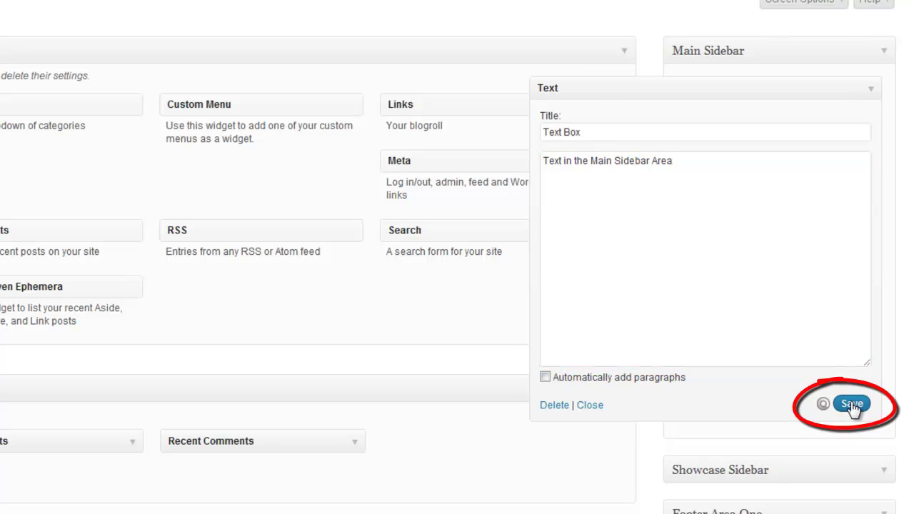
click(872, 93)
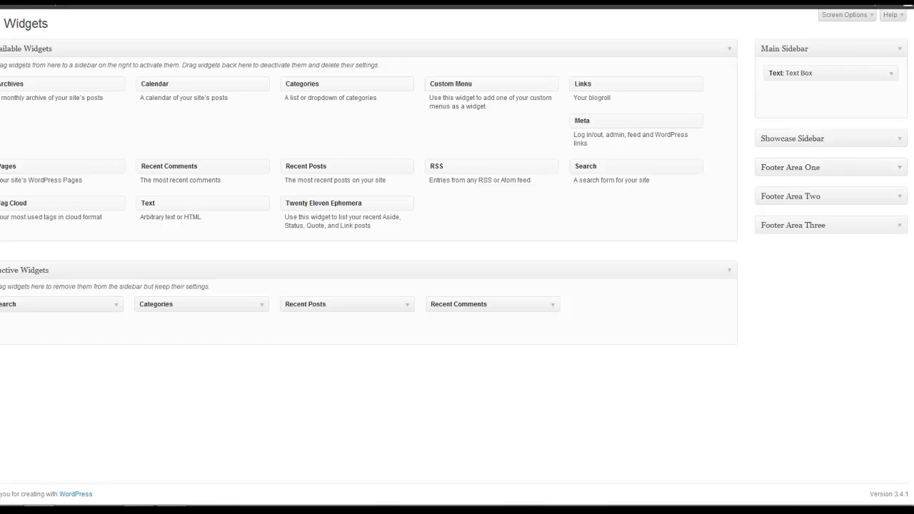
Add a Text widget to Footer Area One titled "Text Box" with the content "Text in the Footer Area One" and save it.
click(900, 170)
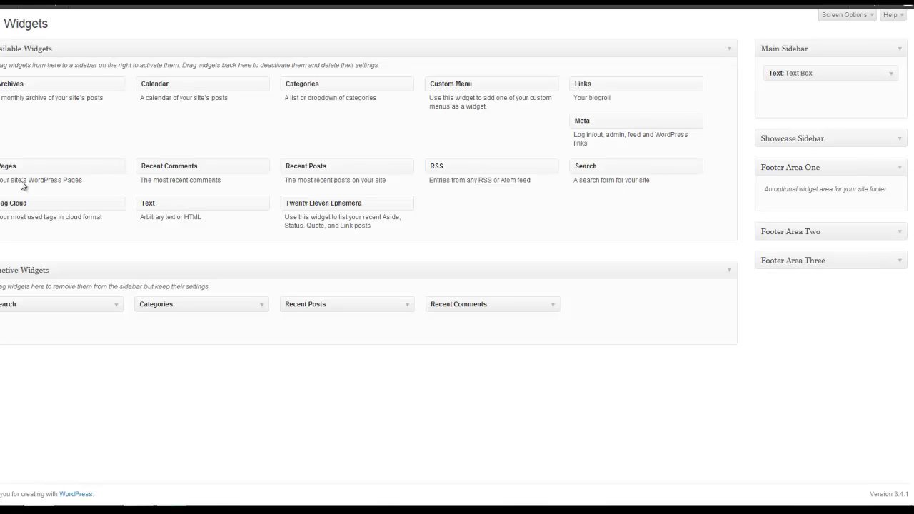
drag(162, 206, 790, 208)
click(700, 240)
text(Text Box)
key(Tab)
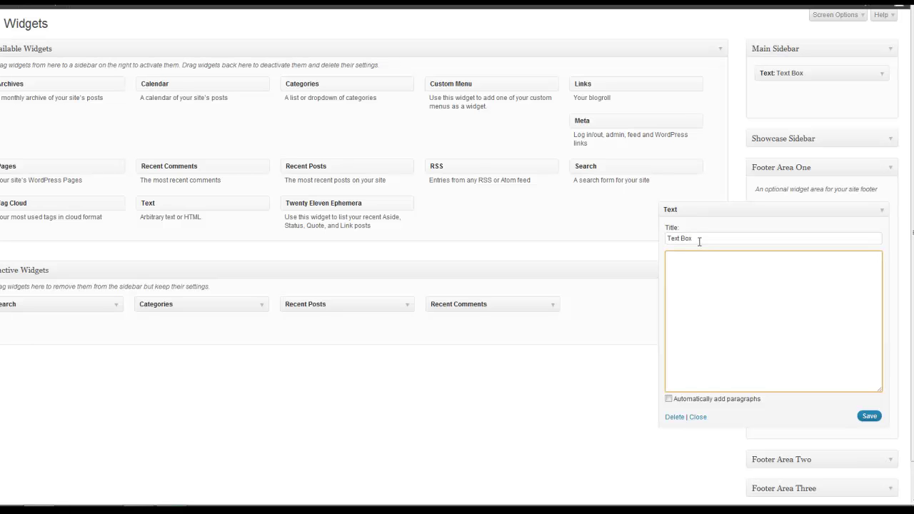
text(Text in the Footer Area One)
click(869, 417)
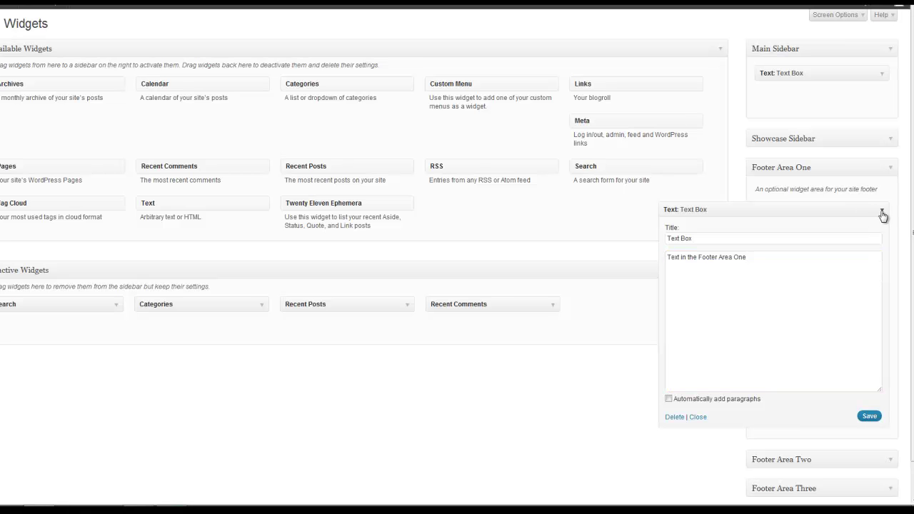
click(882, 215)
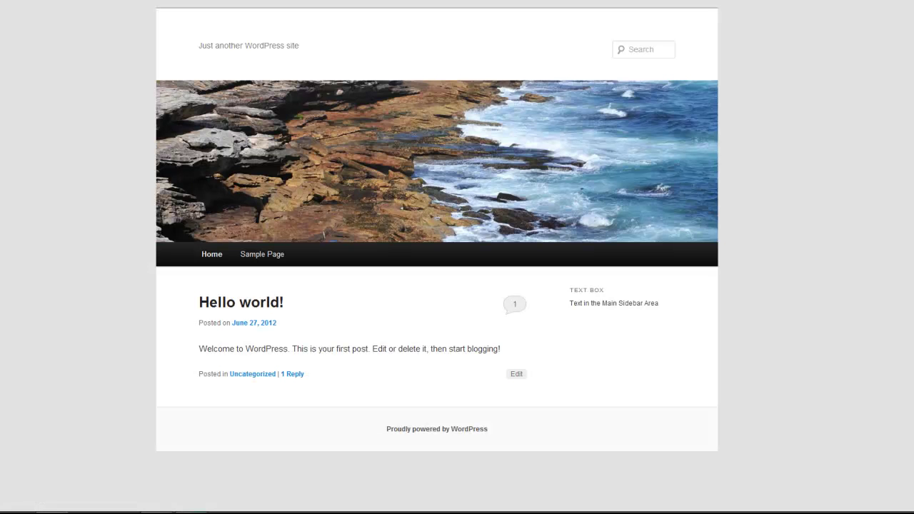
Reload the site's front page to check the widgets and look through the Sample Page for its sidebar.
key(F5)
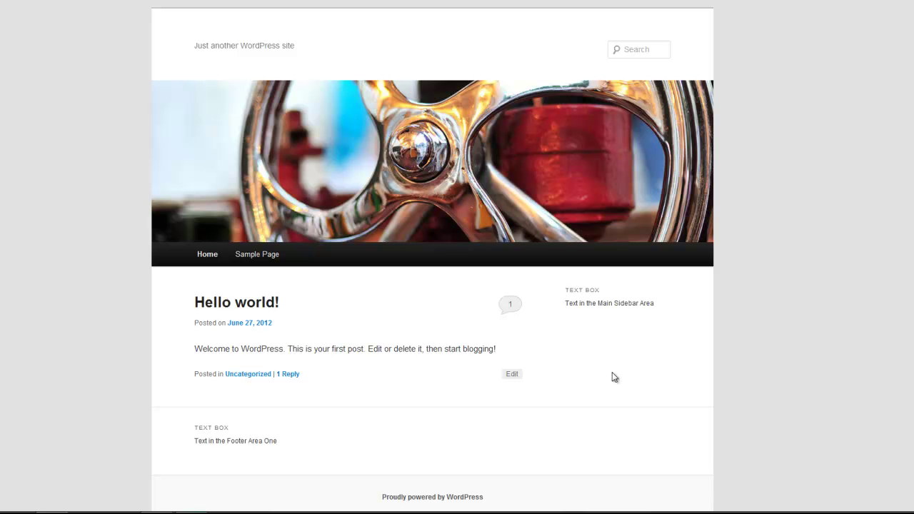
key(F5)
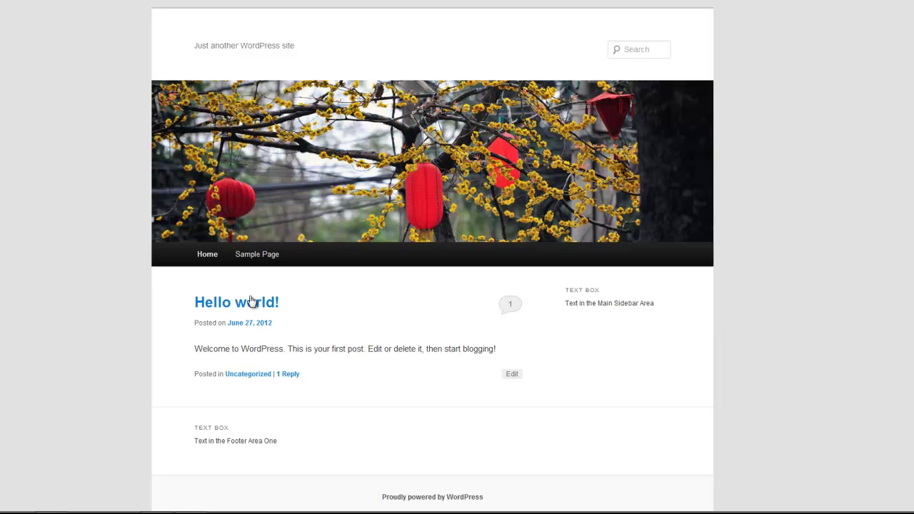
click(263, 258)
scroll(787, 357, down, 5)
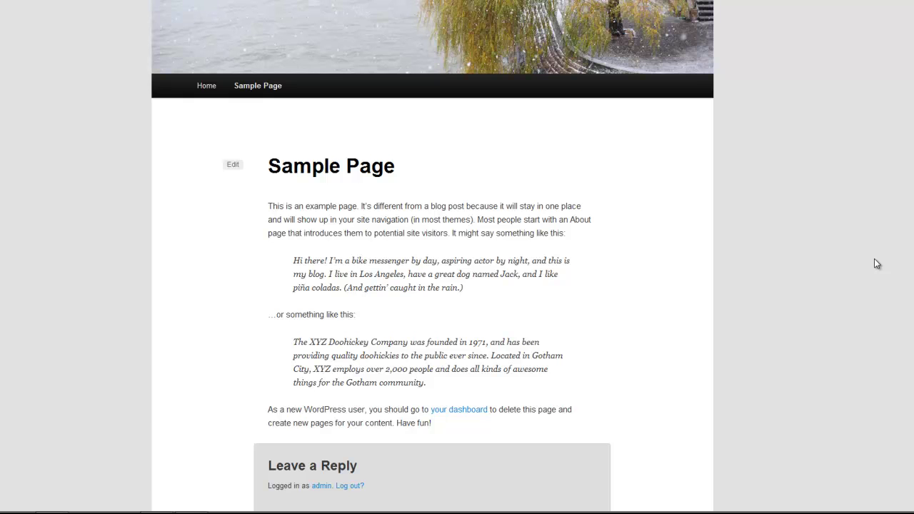
scroll(874, 259, up, 5)
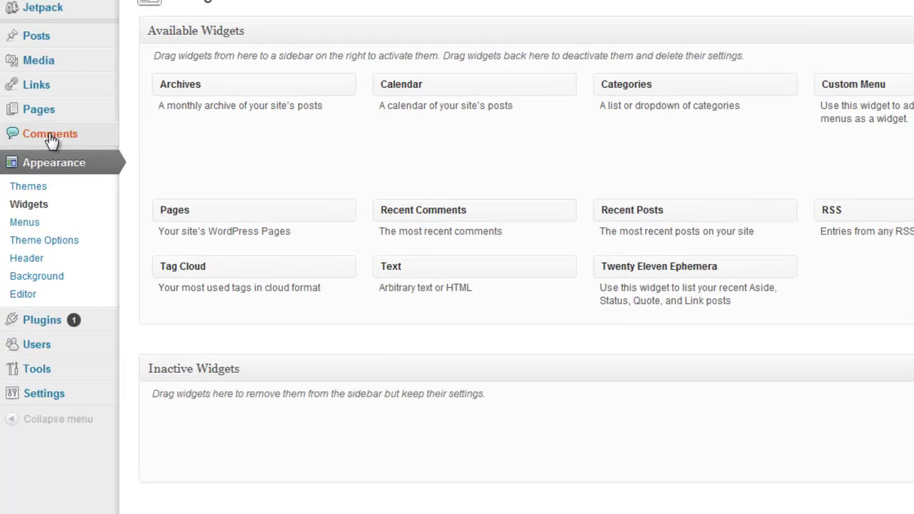
Set the Sample Page's template to Sidebar Template and update the page.
mouse_move(42, 114)
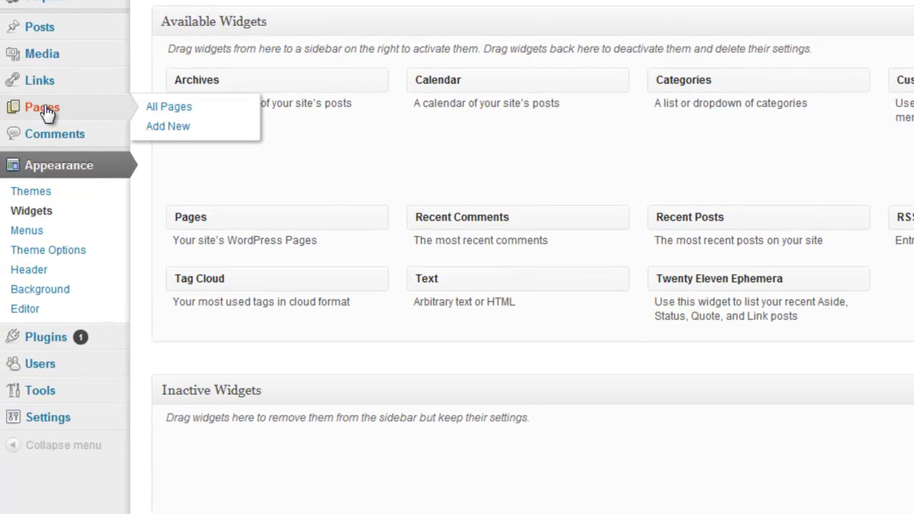
click(45, 110)
mouse_move(210, 140)
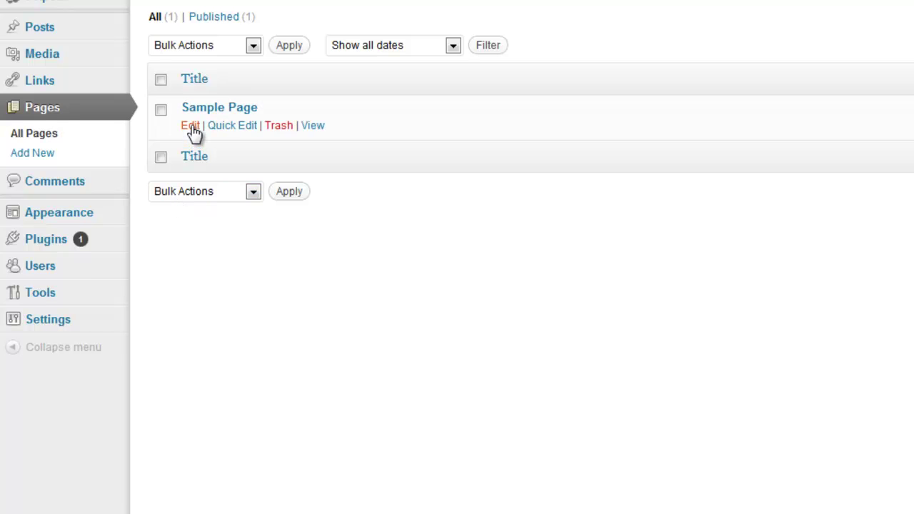
click(192, 126)
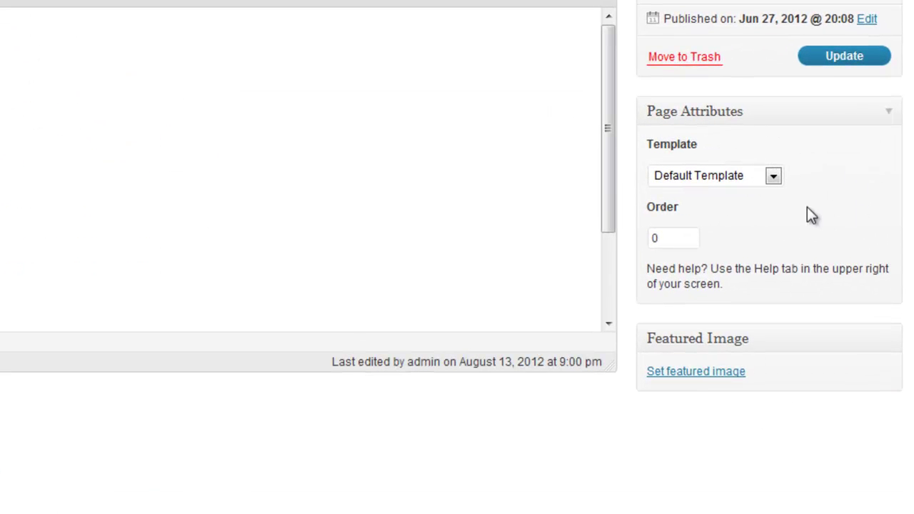
click(774, 178)
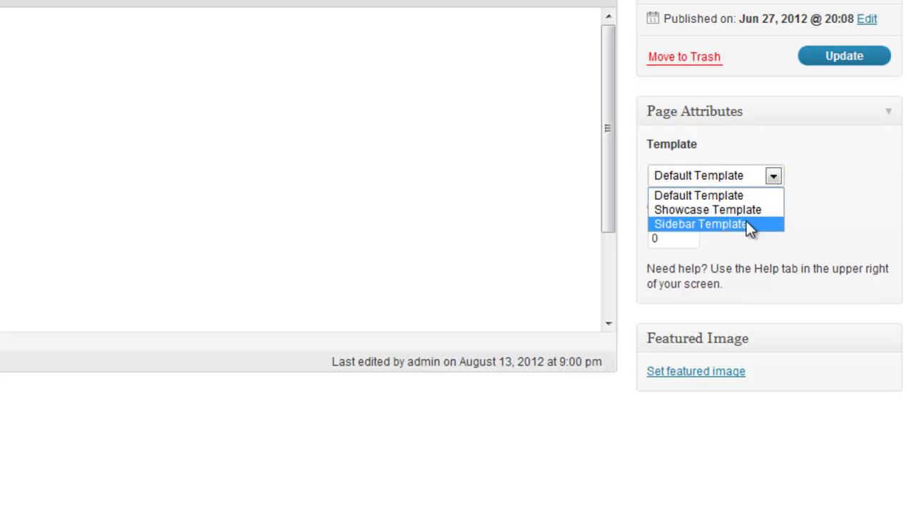
click(715, 225)
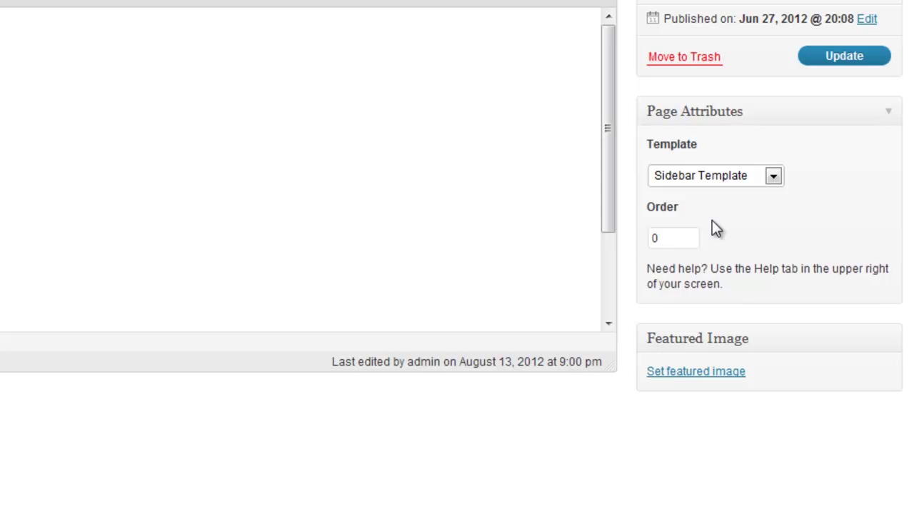
click(847, 58)
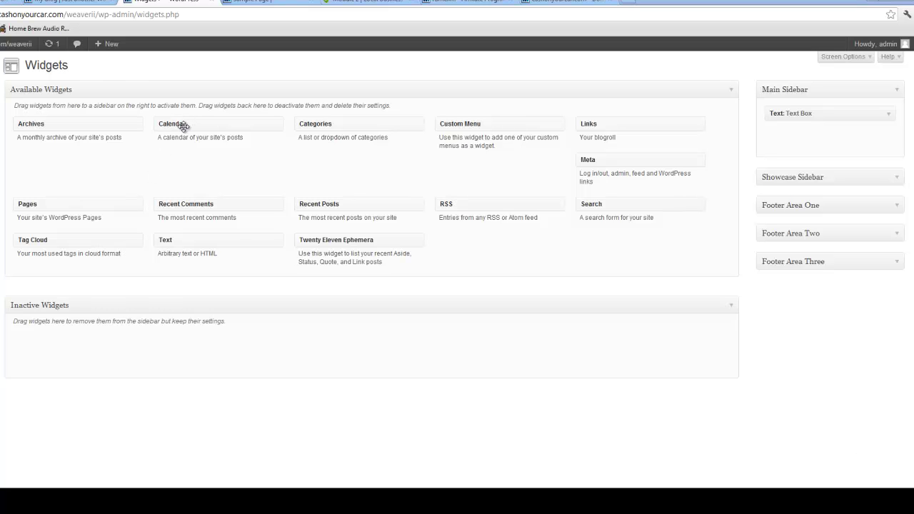
Add a Calendar widget titled "My Calendar" below the text widget in the Main Sidebar and save it.
drag(178, 124, 789, 142)
click(813, 167)
text(My Calendar)
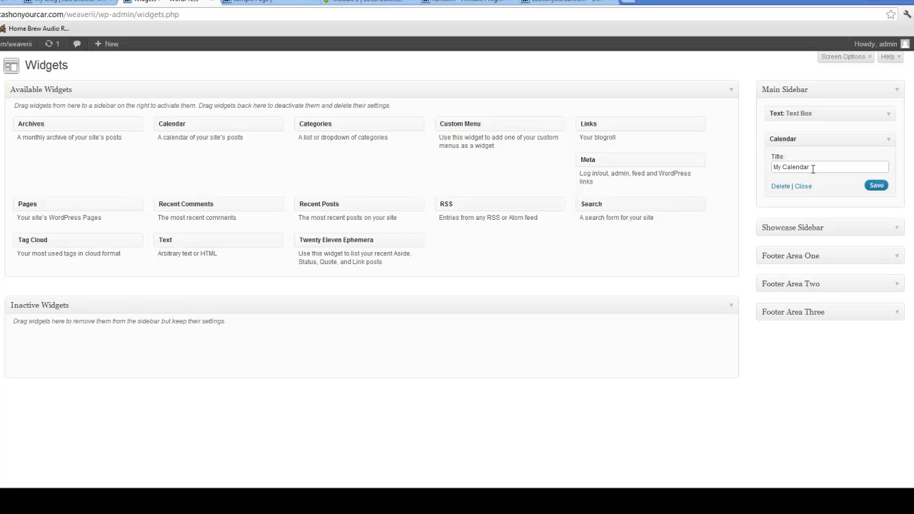
click(877, 186)
click(803, 186)
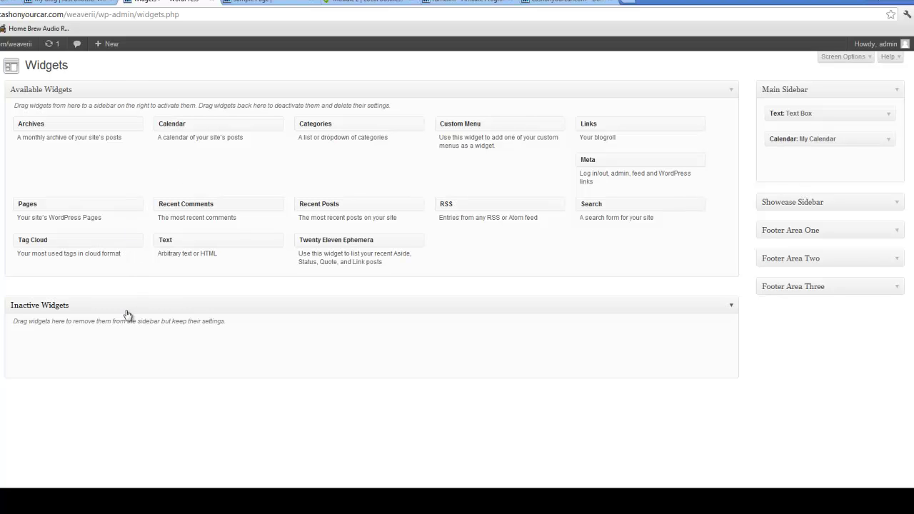
Add a Pages widget titled "Site Pages" below the calendar in the Main Sidebar and save it.
drag(36, 200, 790, 162)
click(815, 190)
text(Site Pages)
click(877, 275)
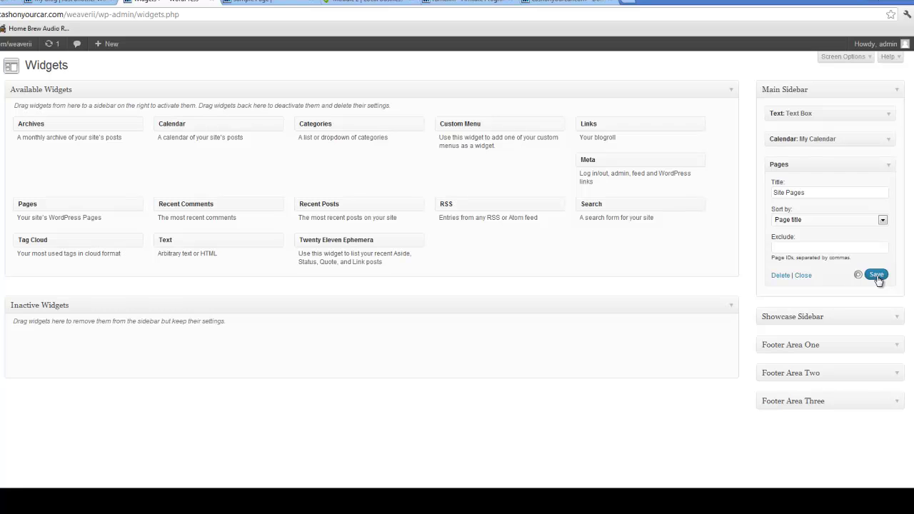
click(805, 277)
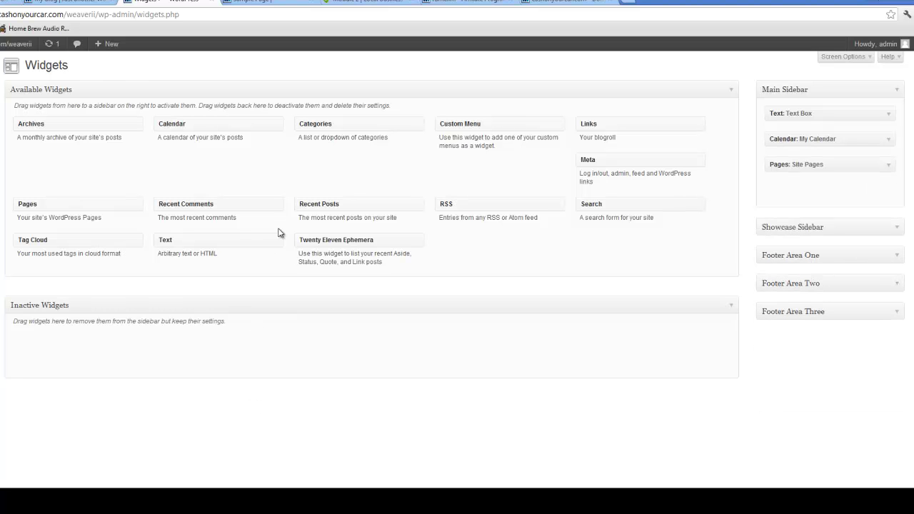
Add a Recent Posts widget titled "Recent Posts" below the Pages widget in the Main Sidebar, save it and close its settings.
drag(350, 204, 816, 193)
click(844, 216)
text(Re)
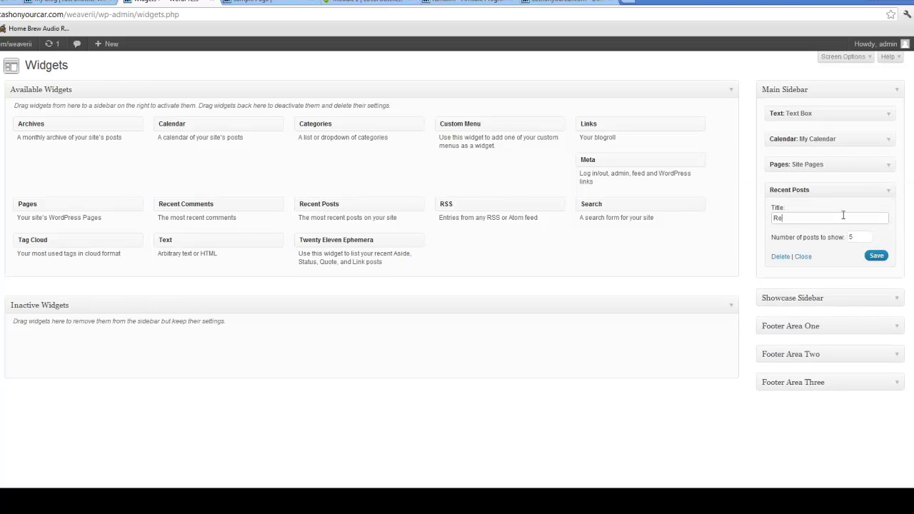
text(cent Posts)
click(875, 255)
click(805, 257)
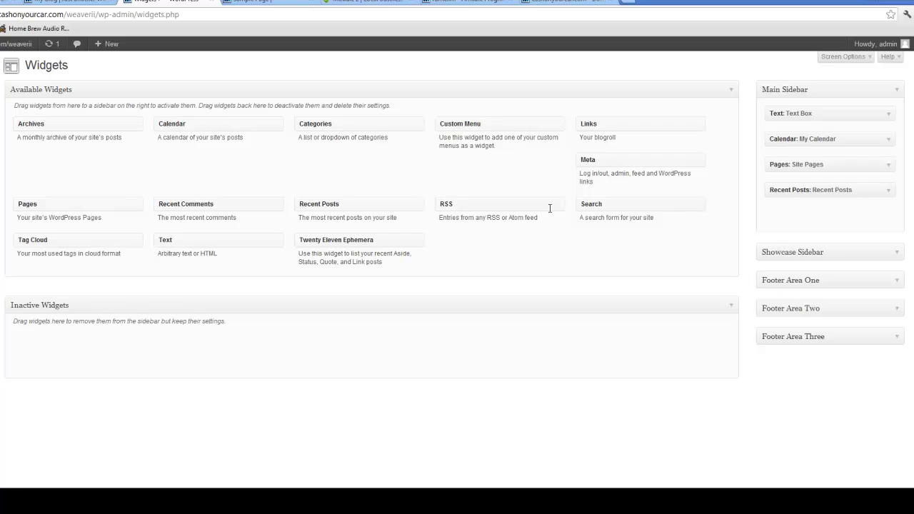
Add a Search widget titled "Search This Site" below Recent Posts in the Main Sidebar, save it and check the Sample Page's sidebar.
drag(606, 203, 675, 203)
drag(773, 208, 798, 214)
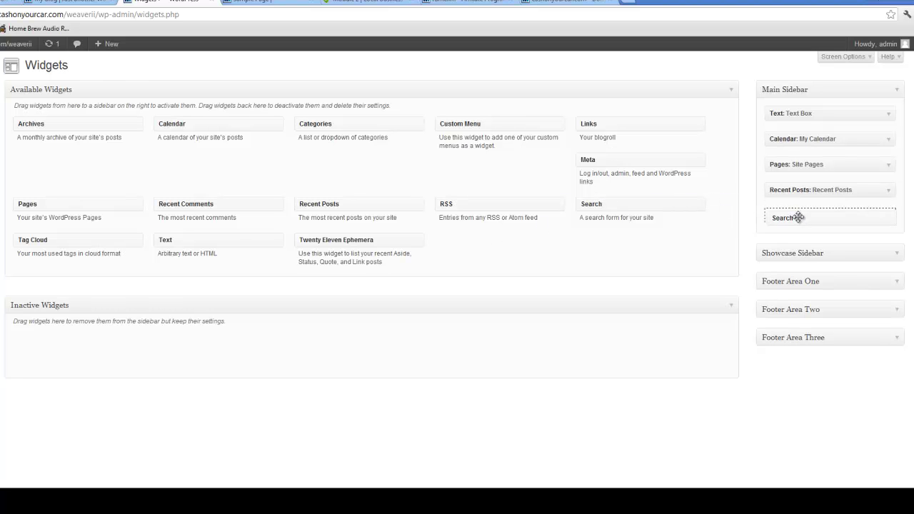
click(794, 242)
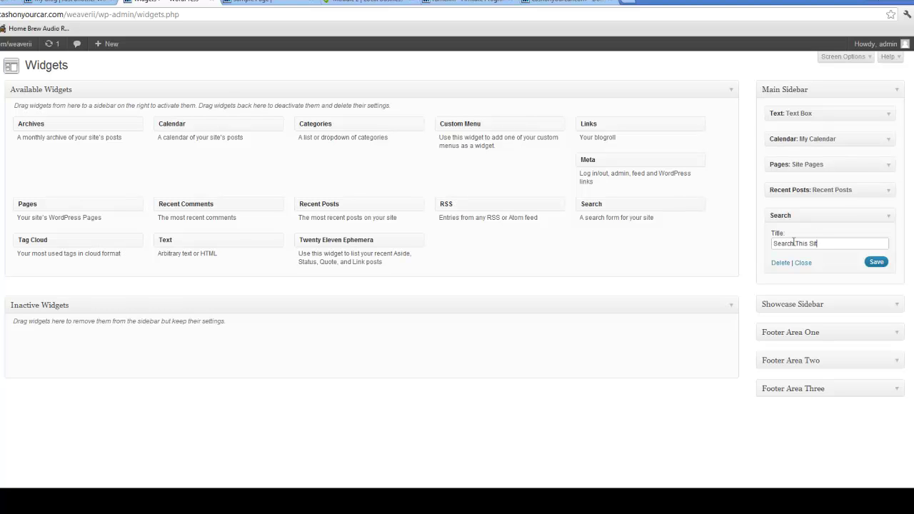
click(876, 262)
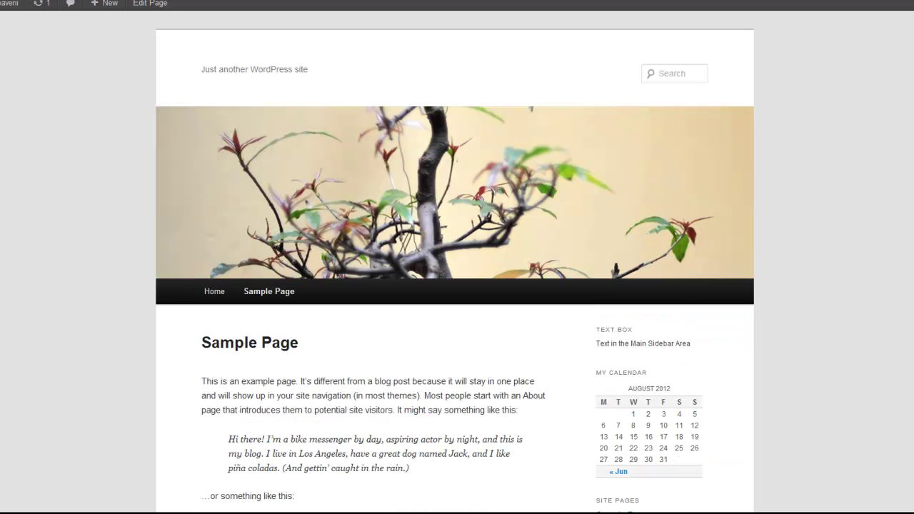
scroll(809, 437, down, 3)
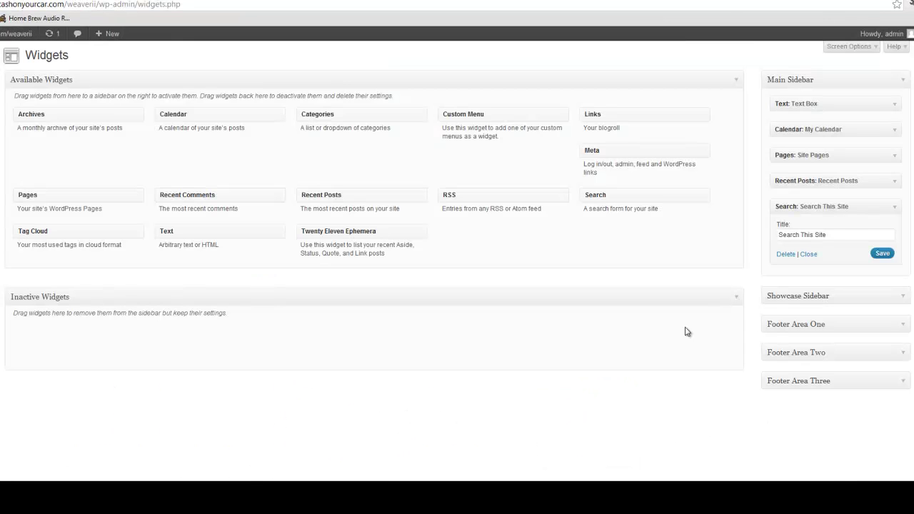
Reorder the Main Sidebar so the Text widget sits below the Calendar and Recent Posts sits above Site Pages.
drag(830, 106, 843, 141)
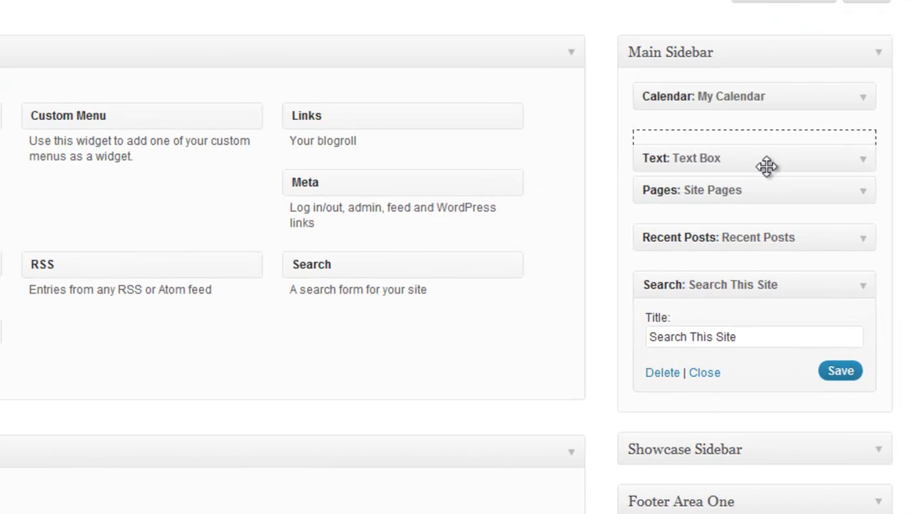
drag(767, 167, 762, 148)
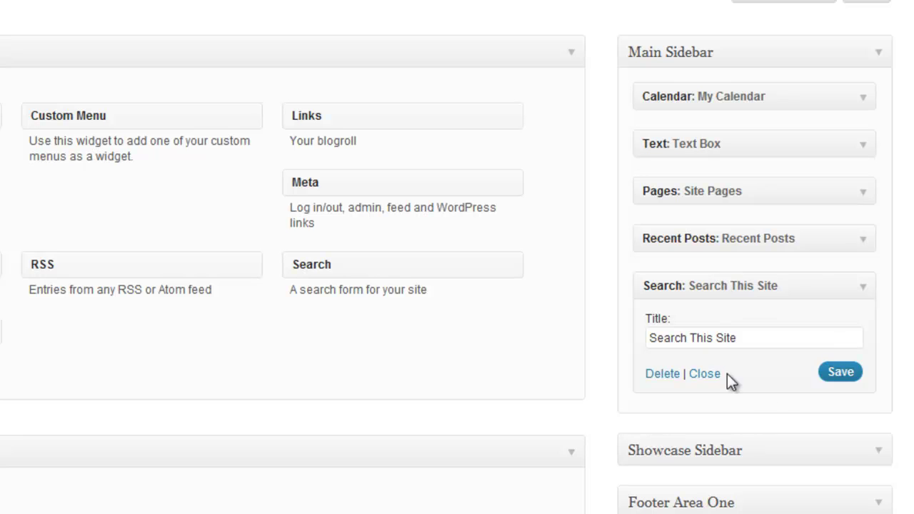
drag(718, 239, 718, 190)
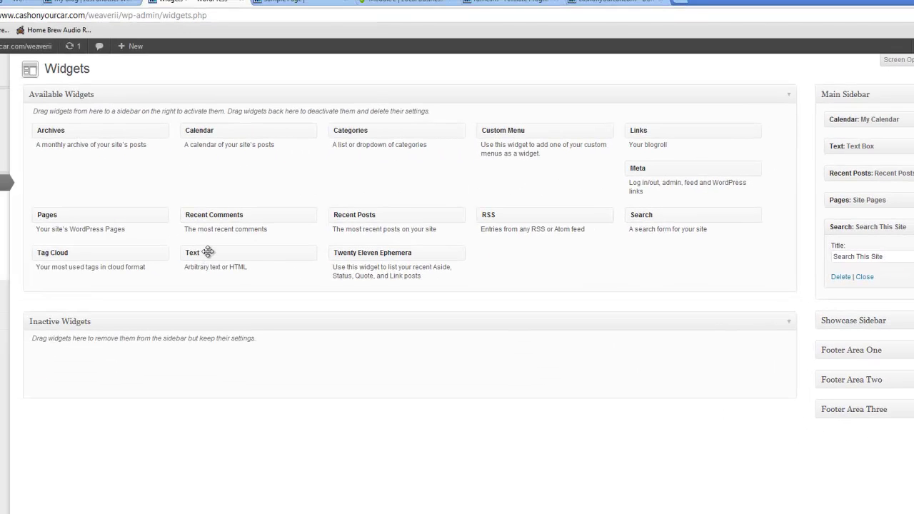
Place a Text widget at the top of the Main Sidebar, above the Calendar, and set its title to "My other pages".
drag(207, 251, 851, 122)
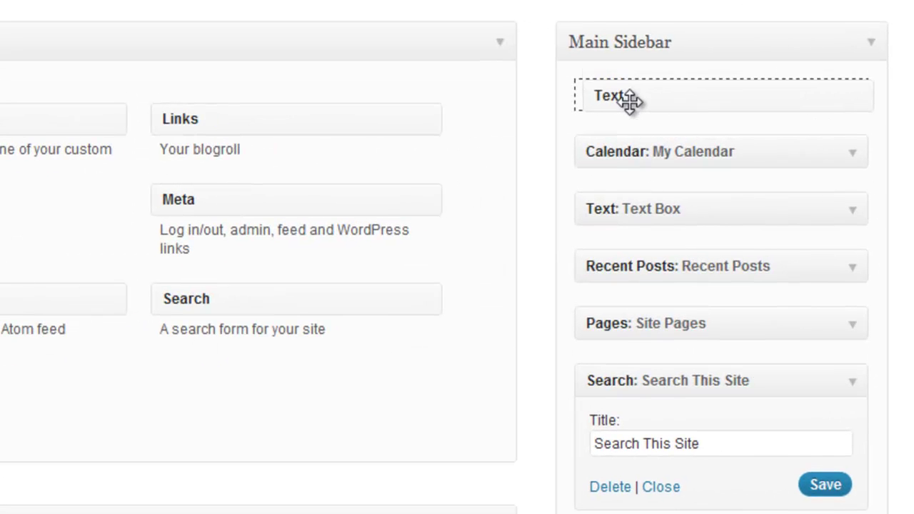
drag(630, 103, 630, 102)
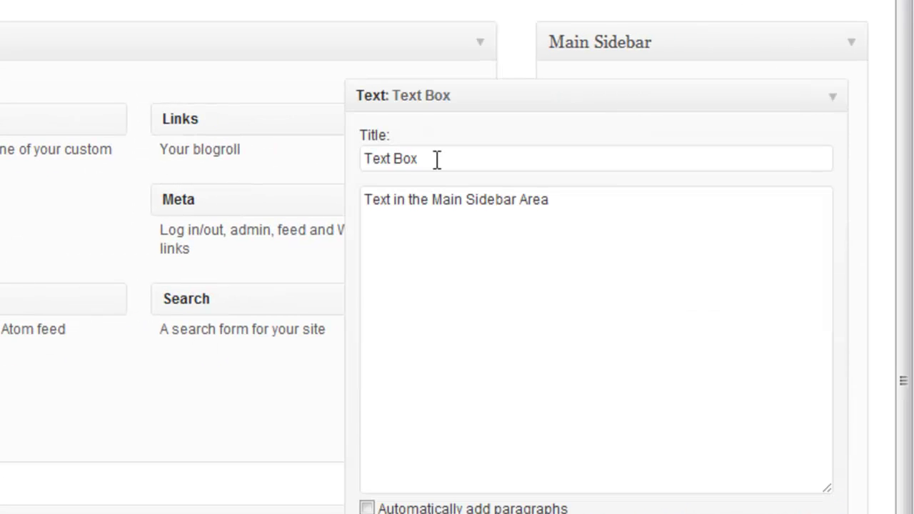
drag(435, 158, 274, 158)
text(My)
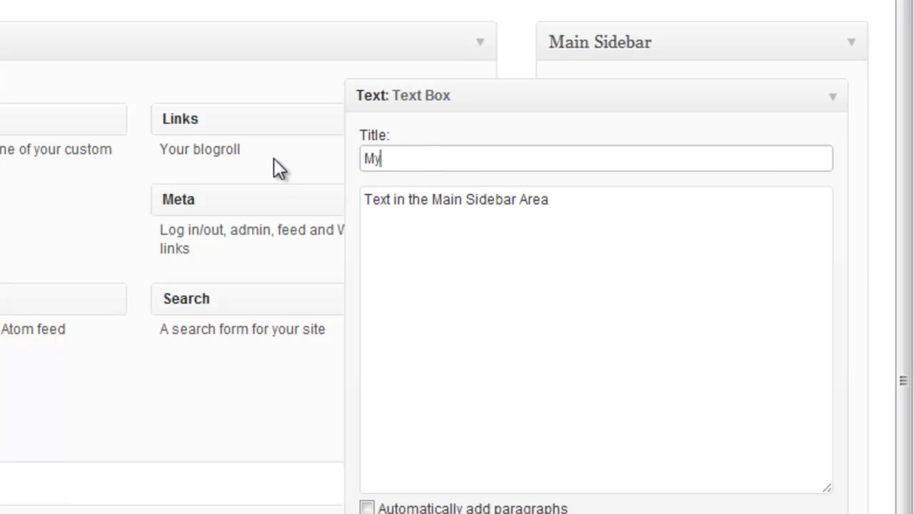
text( other pagge)
key(BackSpace)
key(BackSpace)
text(es)
Replace the widget's text with an HTML link to the site owner's personal website, labelled with the owner's name and "Page", and save it.
drag(602, 206, 222, 150)
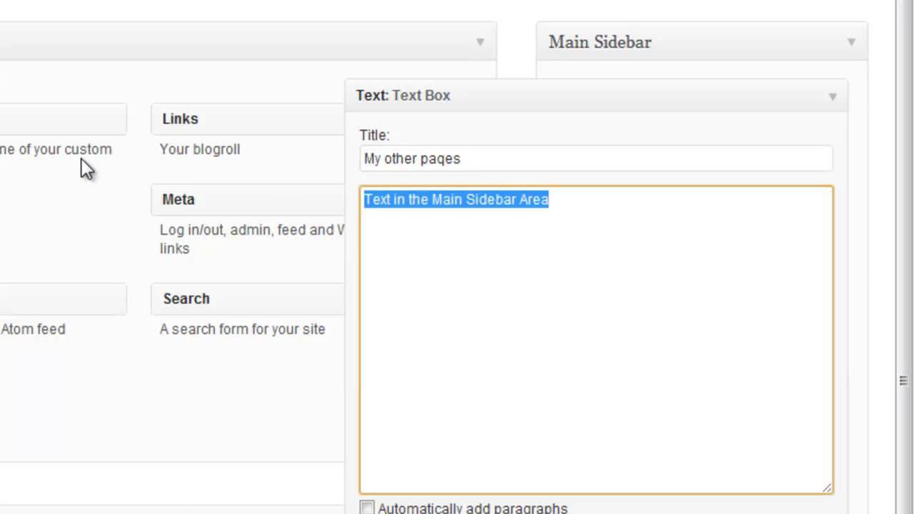
text(<a href="http:)
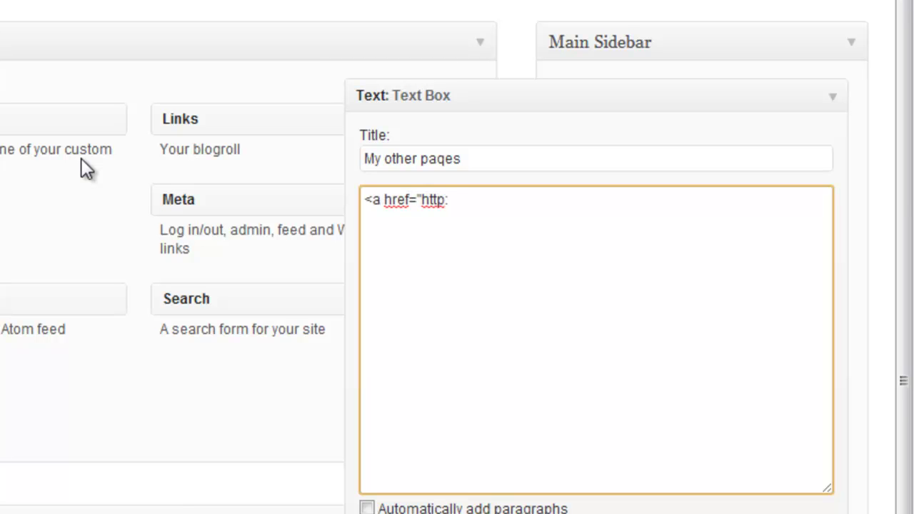
text(//www.miche)
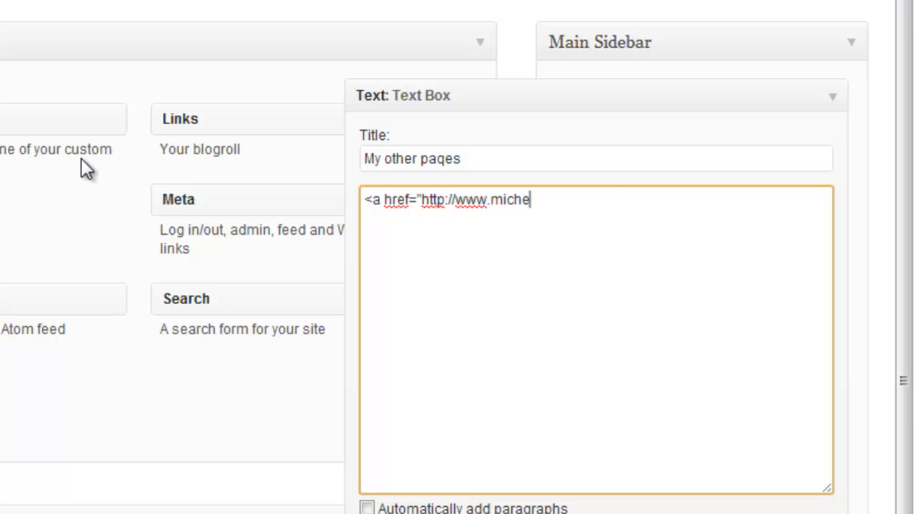
text(lleeaton.com)
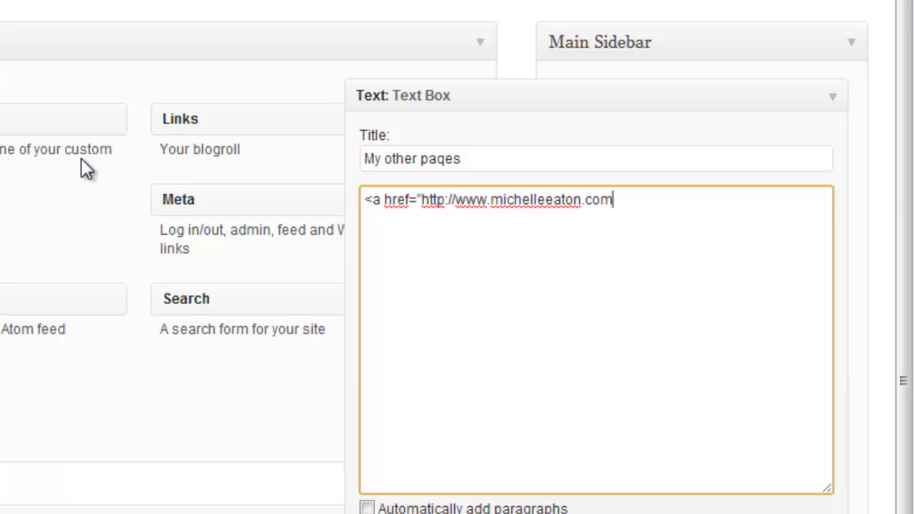
text(">Michelle Eaton's Page</a>)
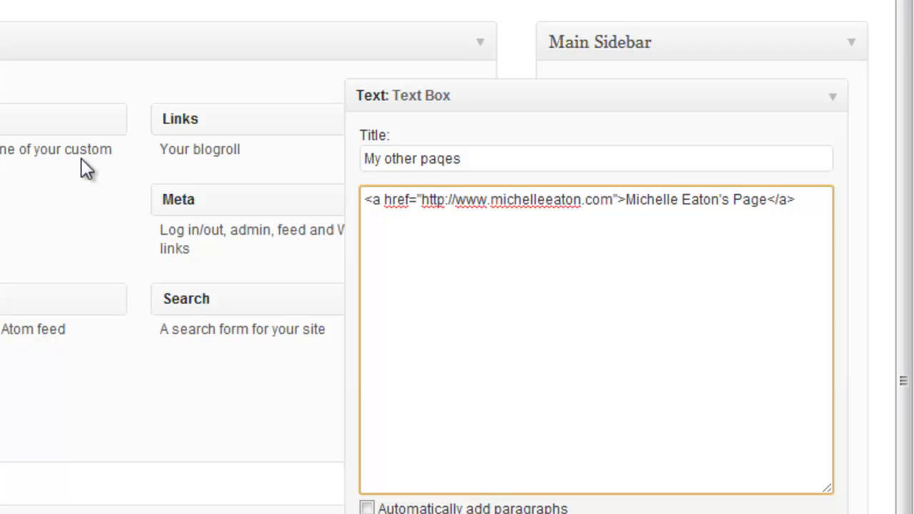
click(804, 513)
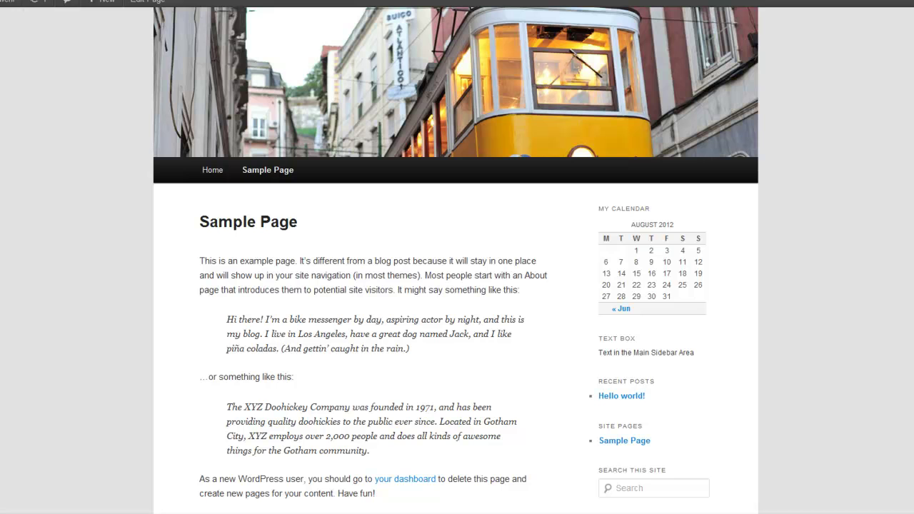
Reload the Sample Page, follow the new sidebar link and look through the linked site's sidebar widgets.
key(F5)
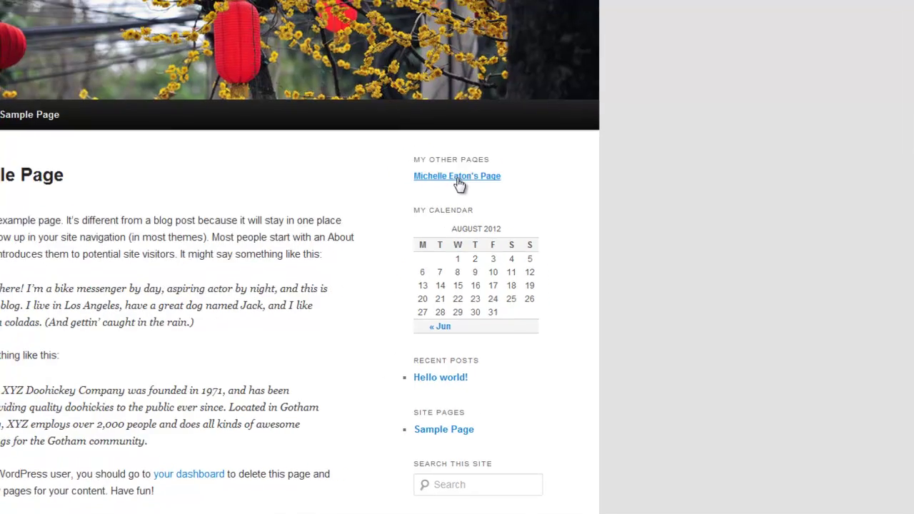
click(459, 184)
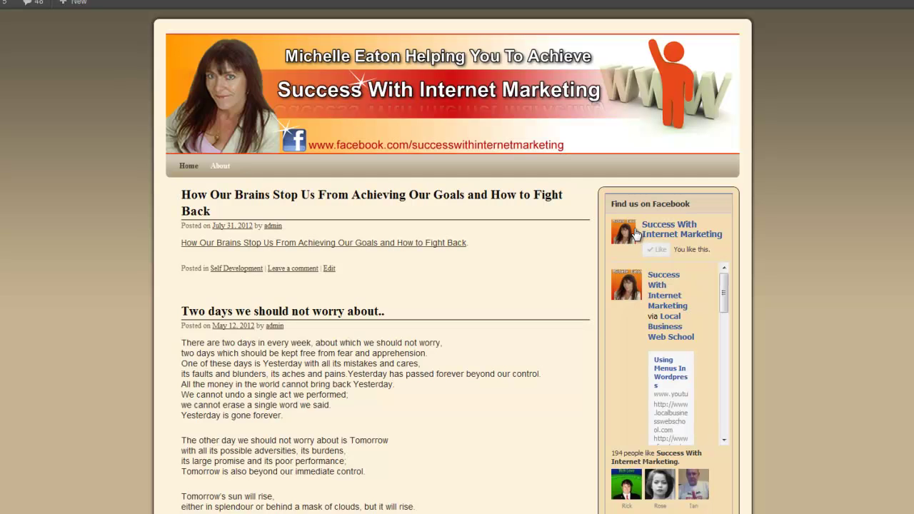
scroll(820, 187, down, 3)
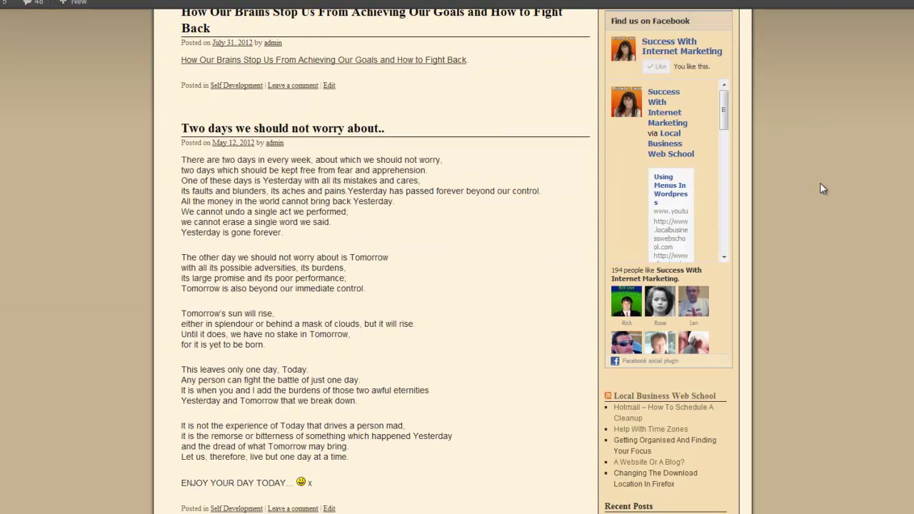
scroll(820, 182, down, 4)
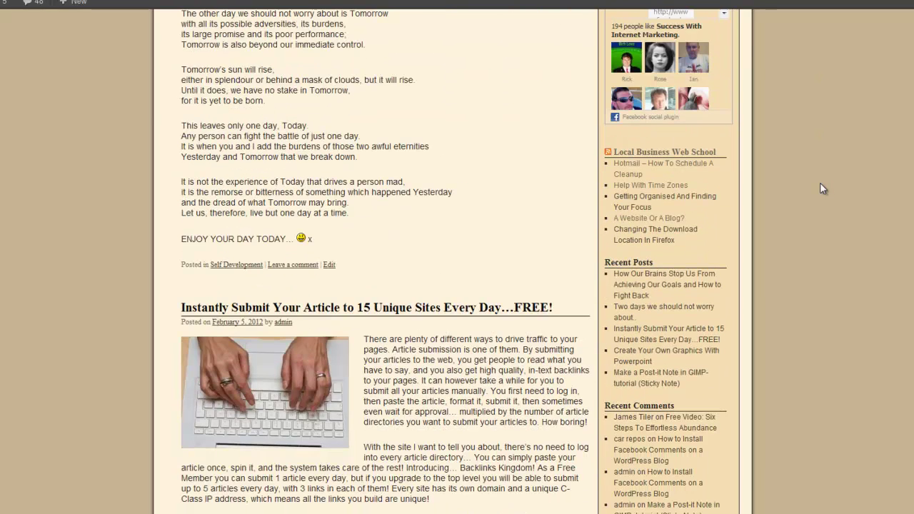
scroll(807, 143, up, 4)
scroll(804, 133, up, 1)
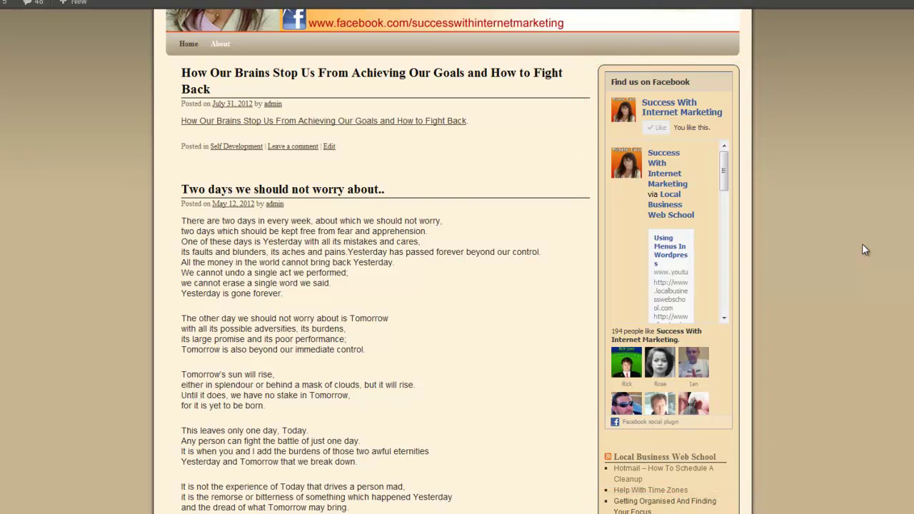
scroll(863, 250, up, 2)
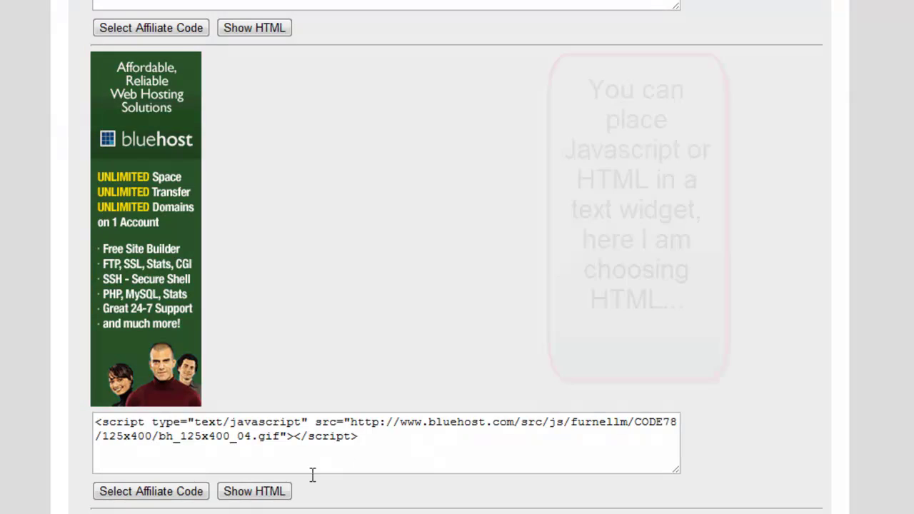
Show the HTML version of the green 125x400 Bluehost banner's affiliate code and copy it.
click(254, 491)
drag(655, 435, 91, 409)
key(ctrl+c)
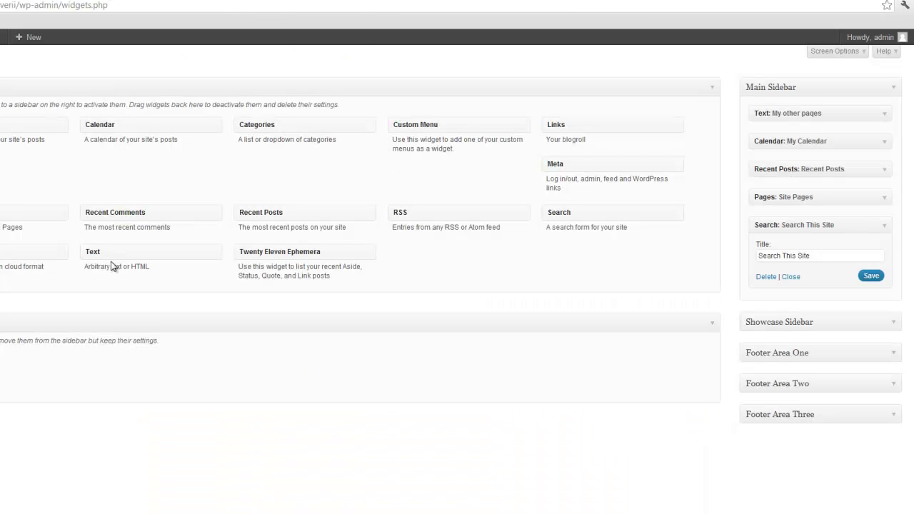
Add an untitled Text widget at the top of the Main Sidebar, paste the Bluehost banner code into it and save.
drag(101, 251, 762, 106)
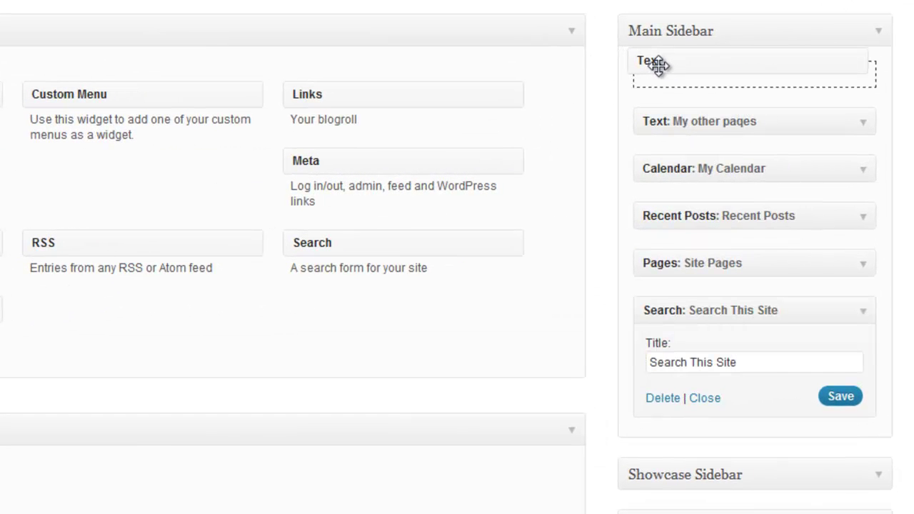
drag(657, 65, 671, 78)
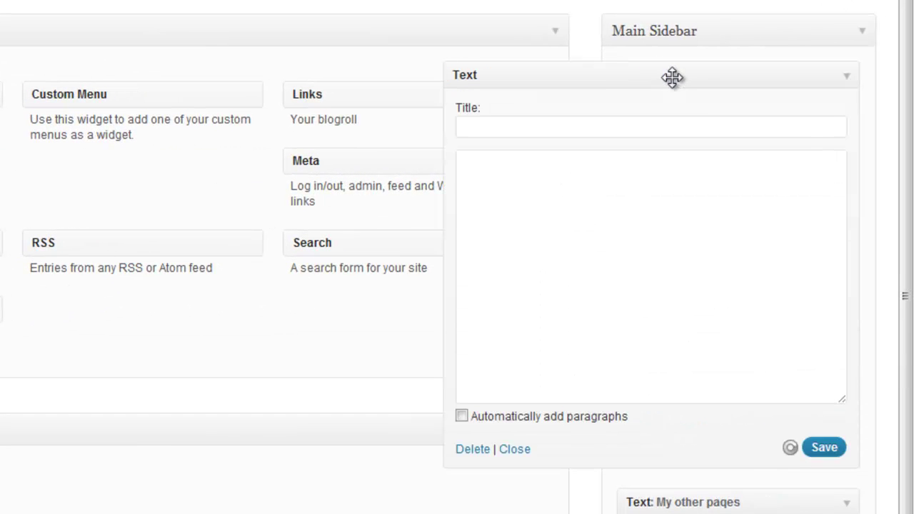
click(494, 174)
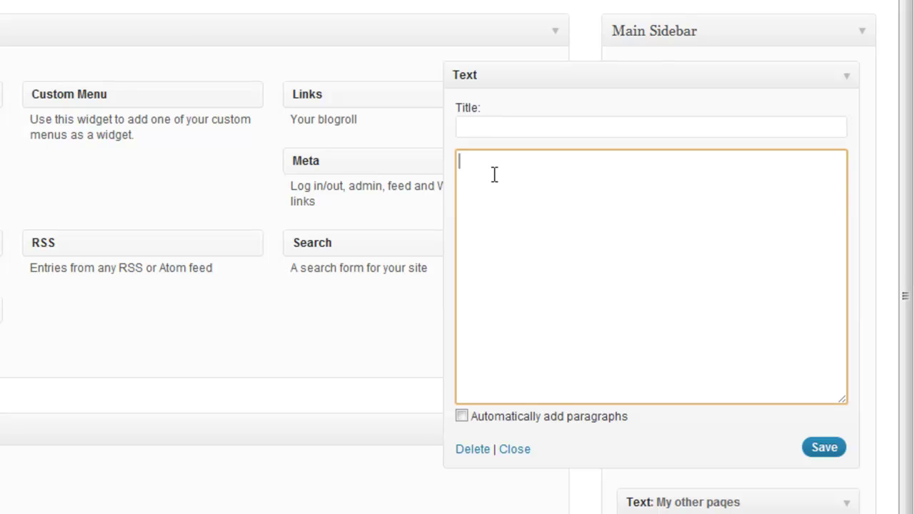
key(ctrl+v)
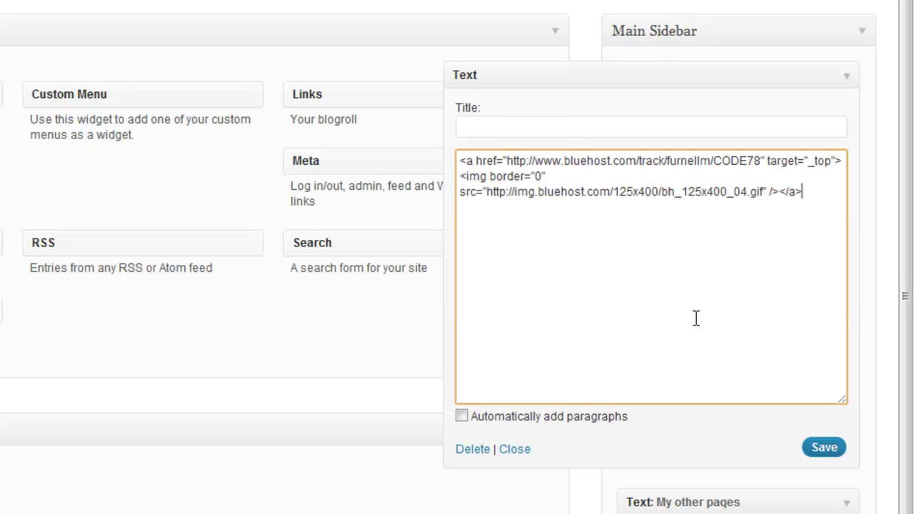
click(824, 449)
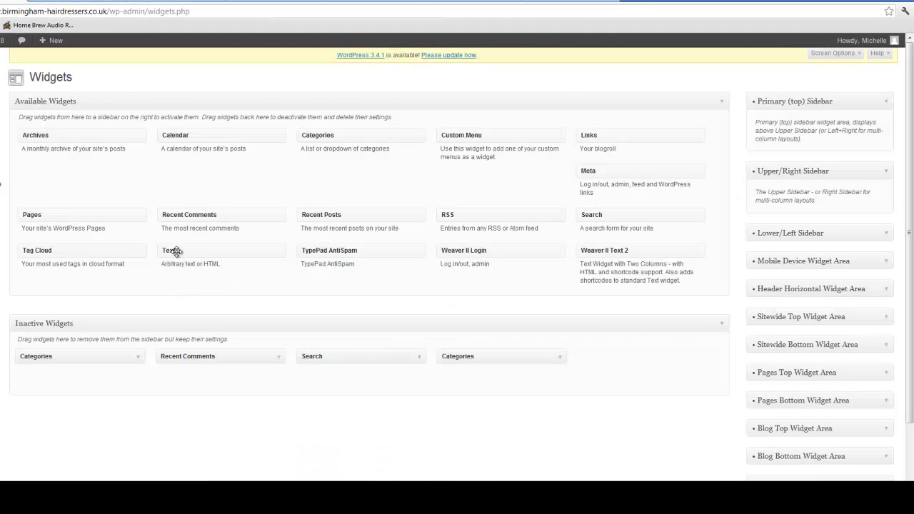
On the birmingham-hairdressers.co.uk site, add a Text widget titled "Visit Us On Facebook" to the Primary (top) Sidebar, save it and close its settings.
drag(175, 252, 772, 140)
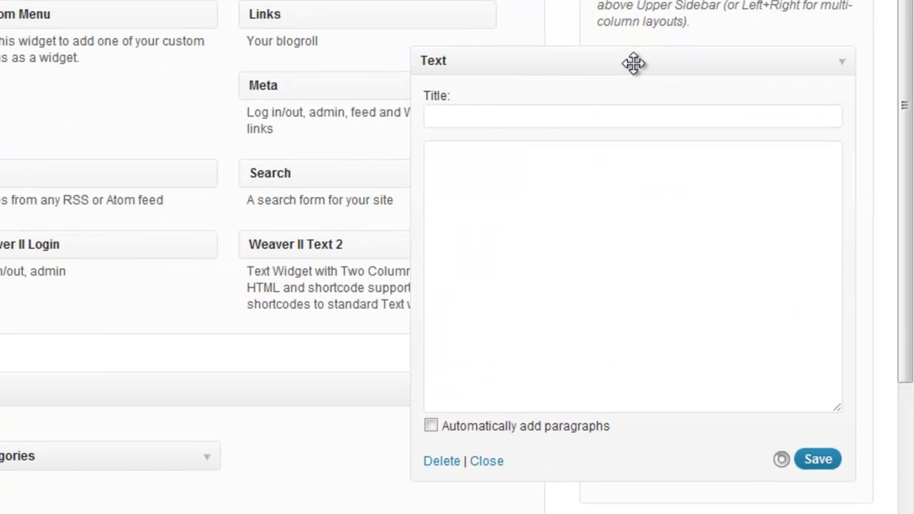
click(543, 119)
text(Visit Us On )
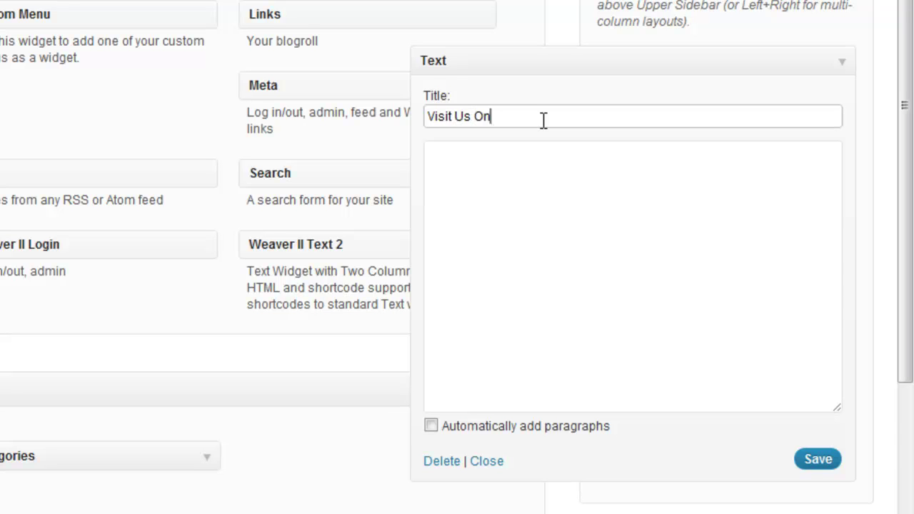
text(Facebook)
click(510, 194)
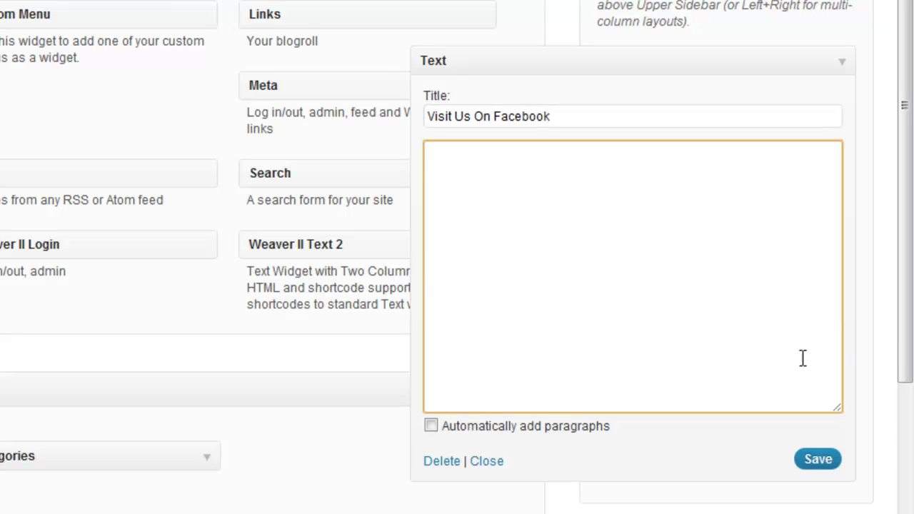
click(818, 460)
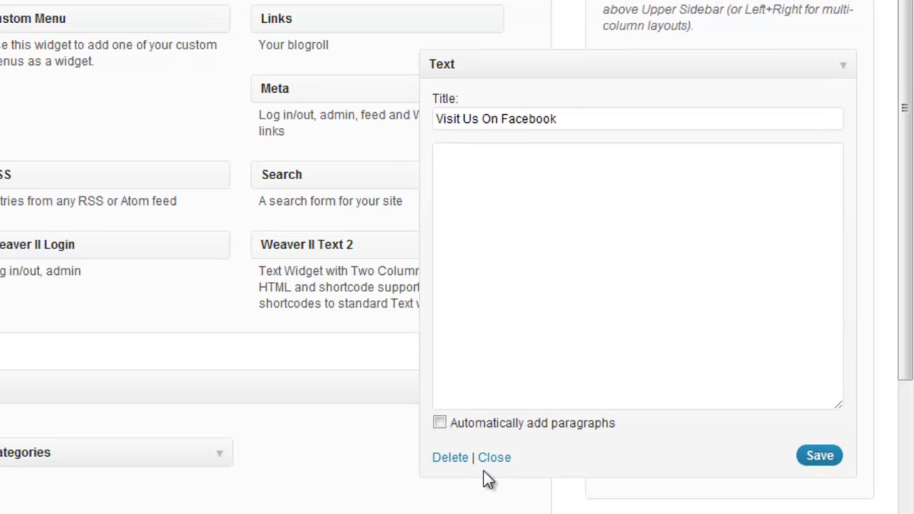
click(486, 460)
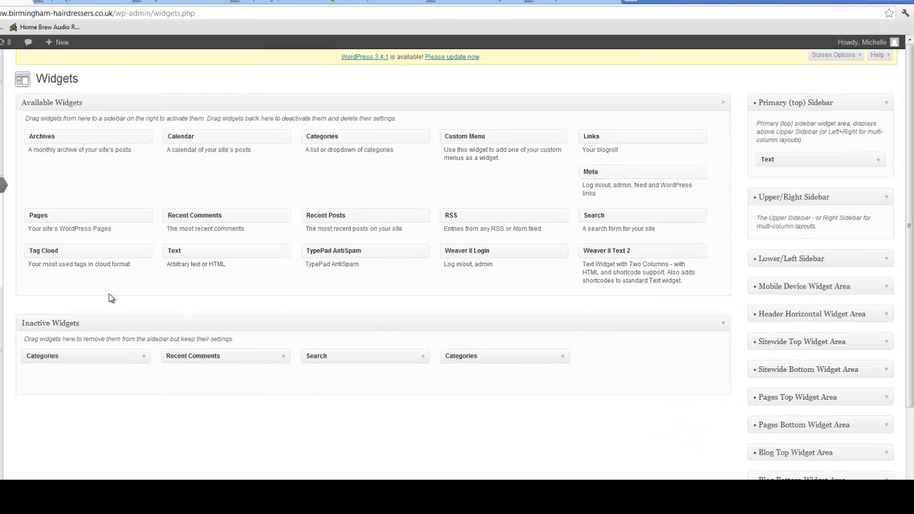
Add a Pages widget titled "Navigation" below the Text widget in the Primary (top) Sidebar and save it.
drag(40, 217, 834, 193)
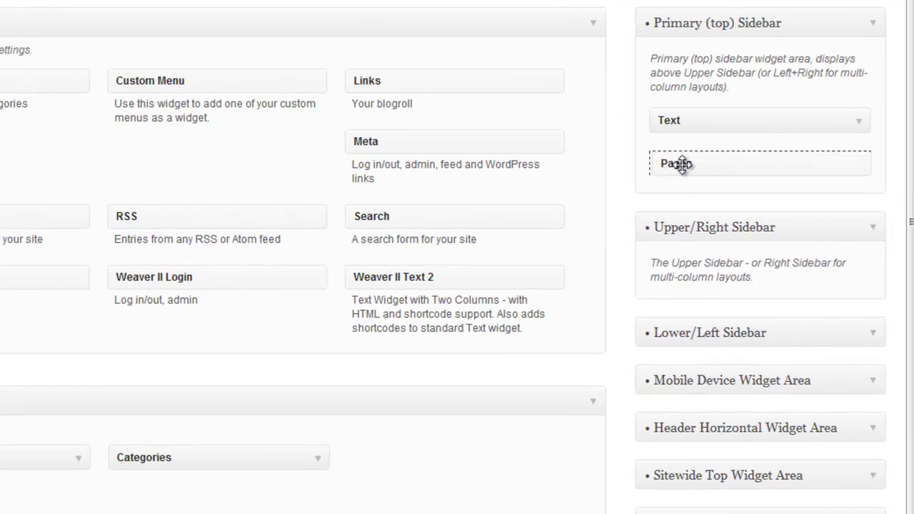
drag(683, 164, 685, 167)
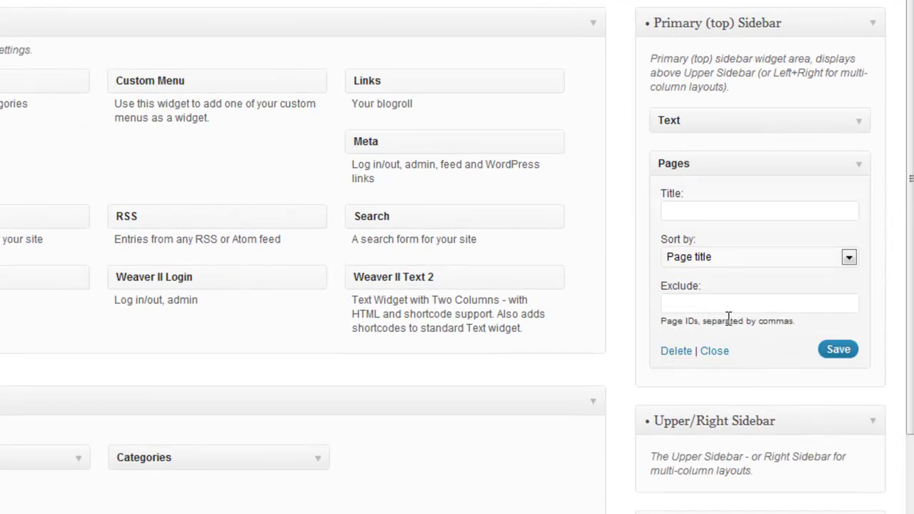
click(702, 211)
text(Na)
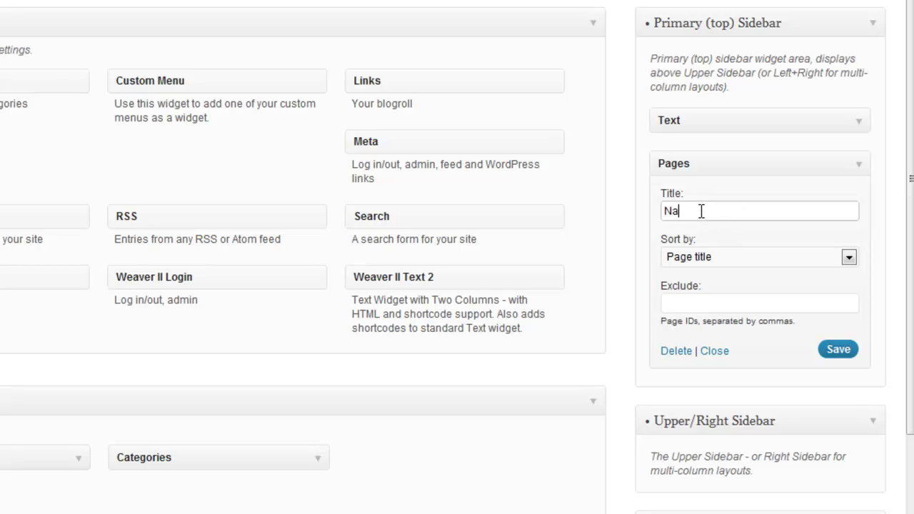
text(vigato)
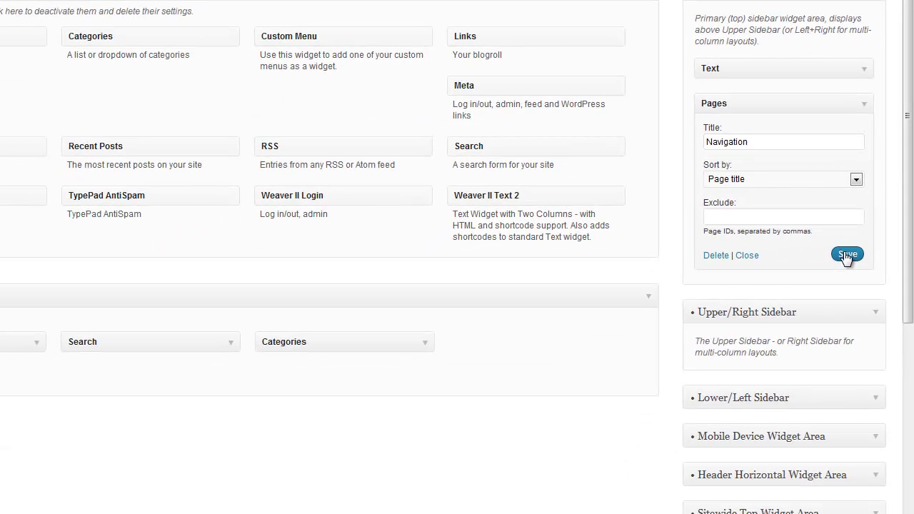
click(848, 256)
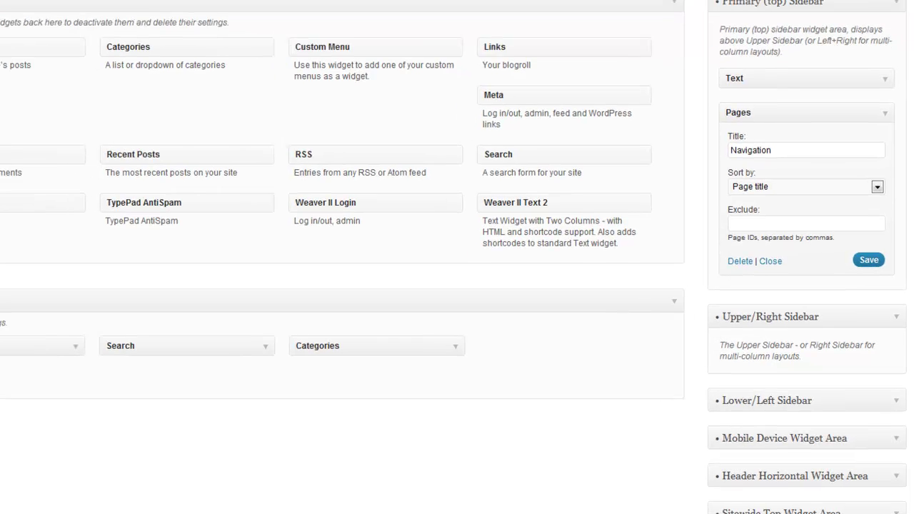